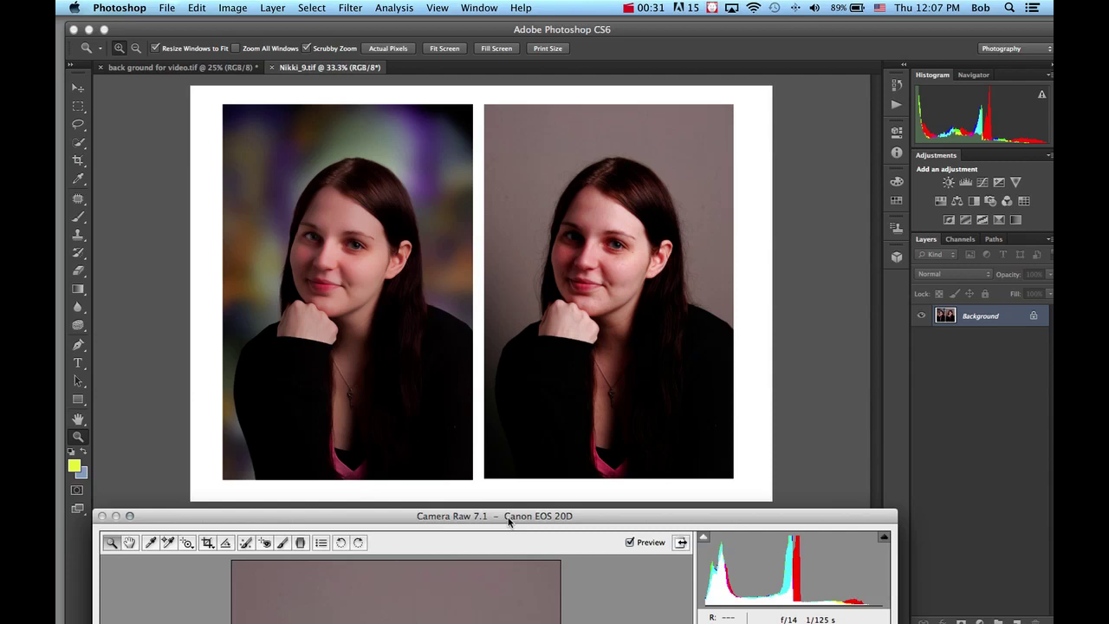
Neutralise the colour cast on the grey background, then set Temperature 5050 and Exposure +0.20.
{"action": "left_click_drag", "start_coordinate": [508, 520], "coordinate": [521, 32]}
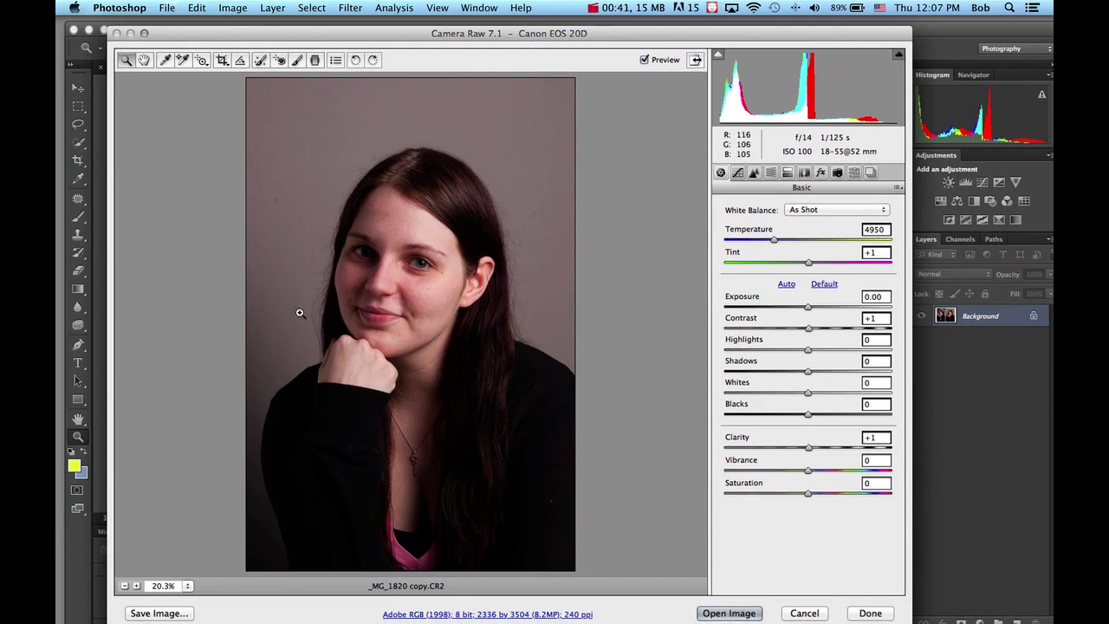
{"action": "left_click", "coordinate": [168, 62]}
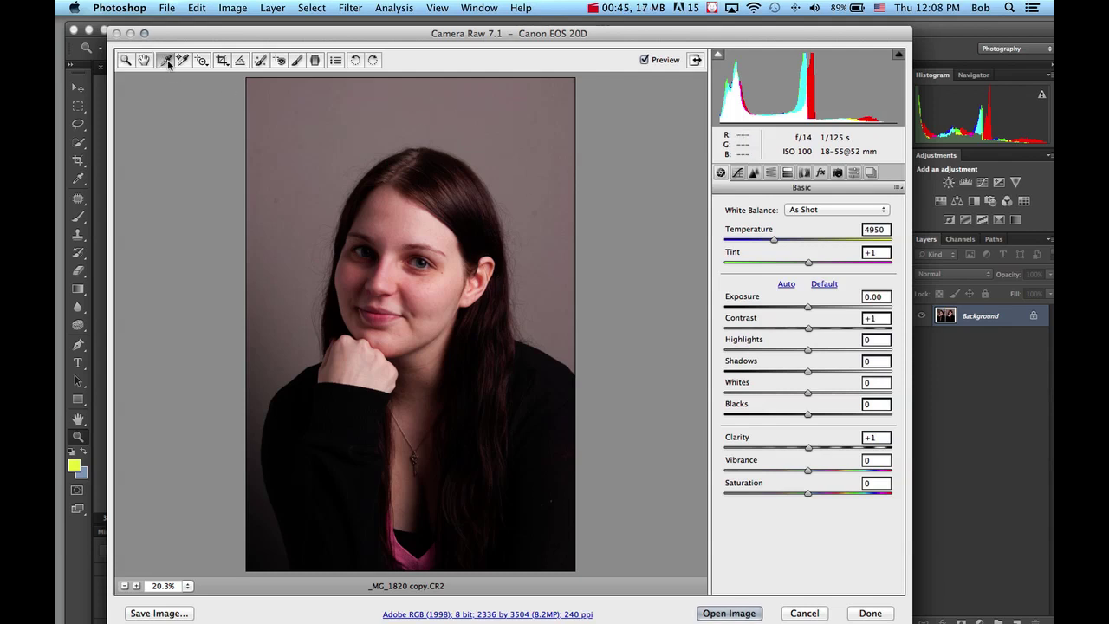
{"action": "left_click", "coordinate": [343, 148]}
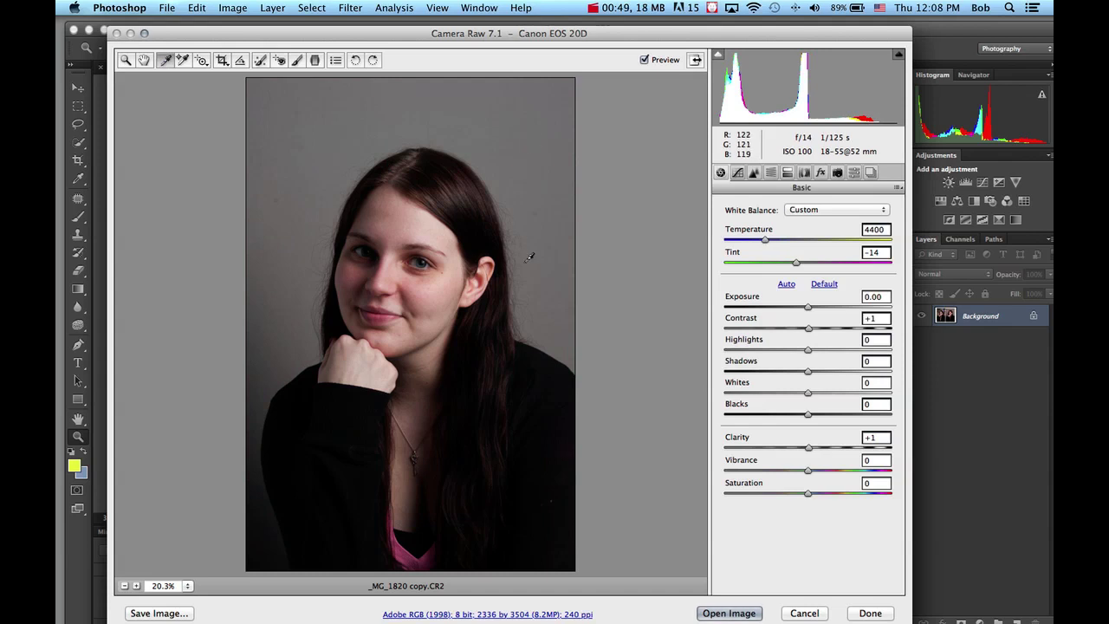
{"action": "left_click", "coordinate": [542, 297]}
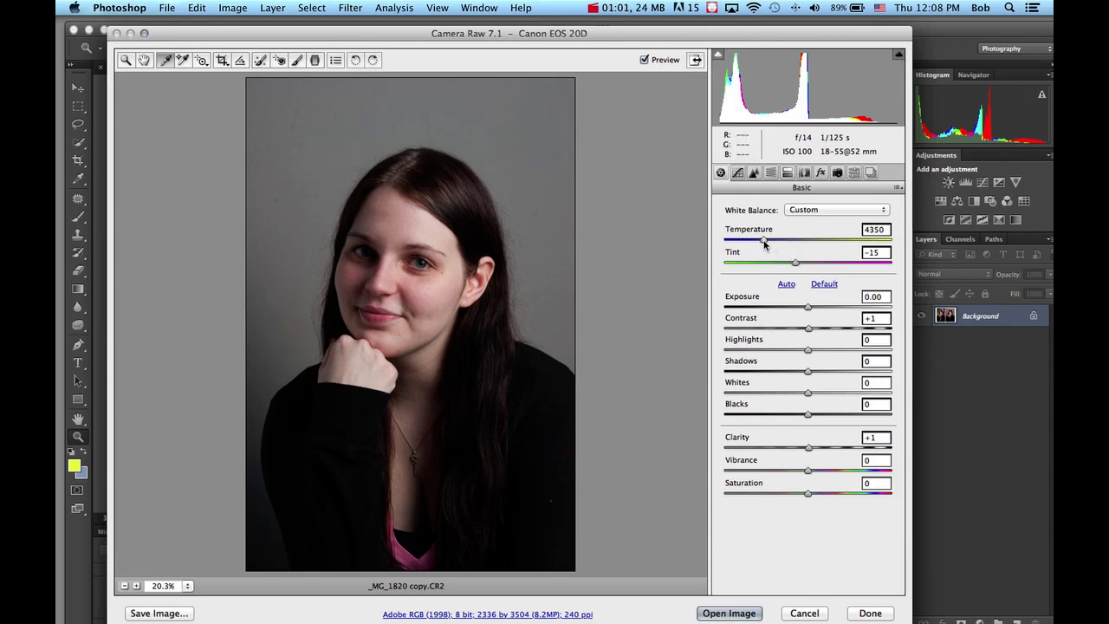
{"action": "left_click_drag", "start_coordinate": [763, 243], "coordinate": [810, 266]}
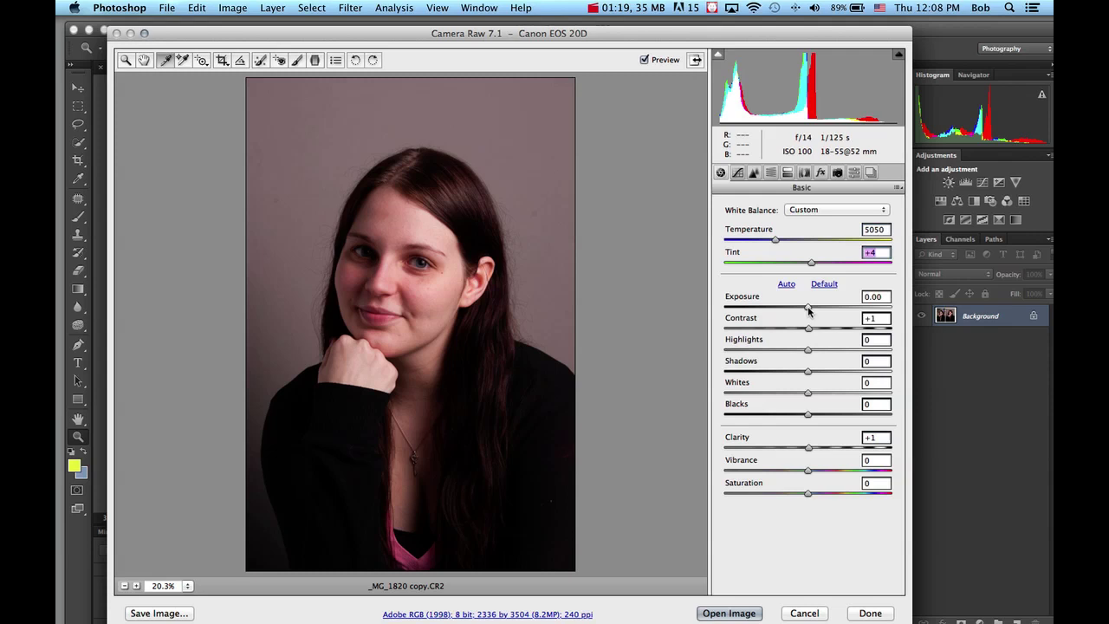
{"action": "left_click_drag", "start_coordinate": [807, 310], "coordinate": [821, 331]}
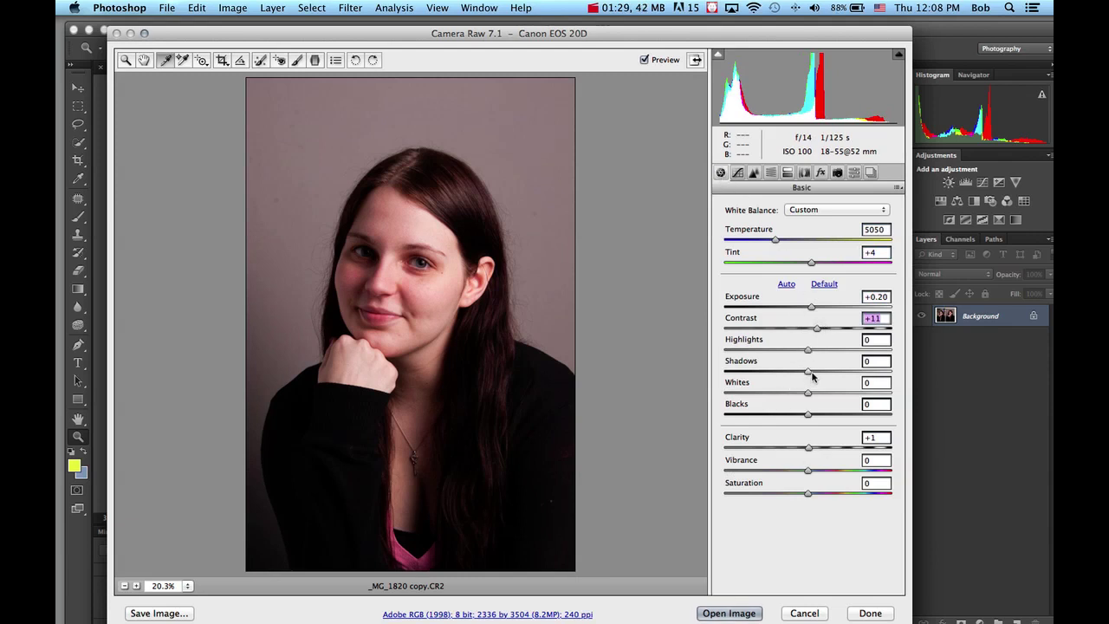
Lift Shadows to +13 in the Basic panel and select the Zoom tool.
{"action": "left_click_drag", "start_coordinate": [811, 374], "coordinate": [804, 415]}
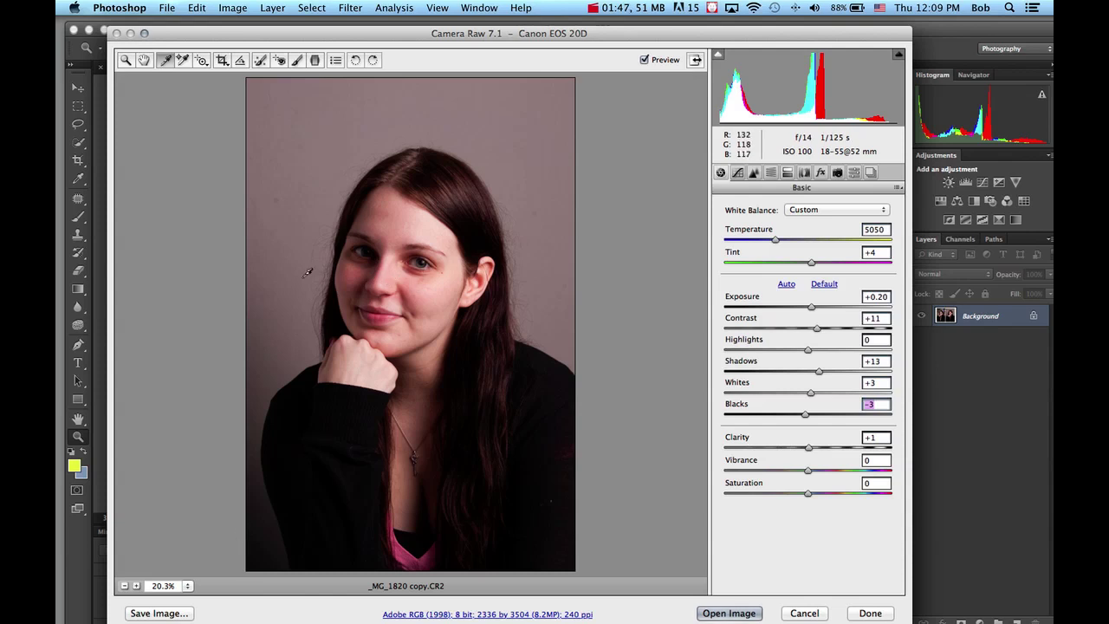
{"action": "left_click", "coordinate": [127, 64]}
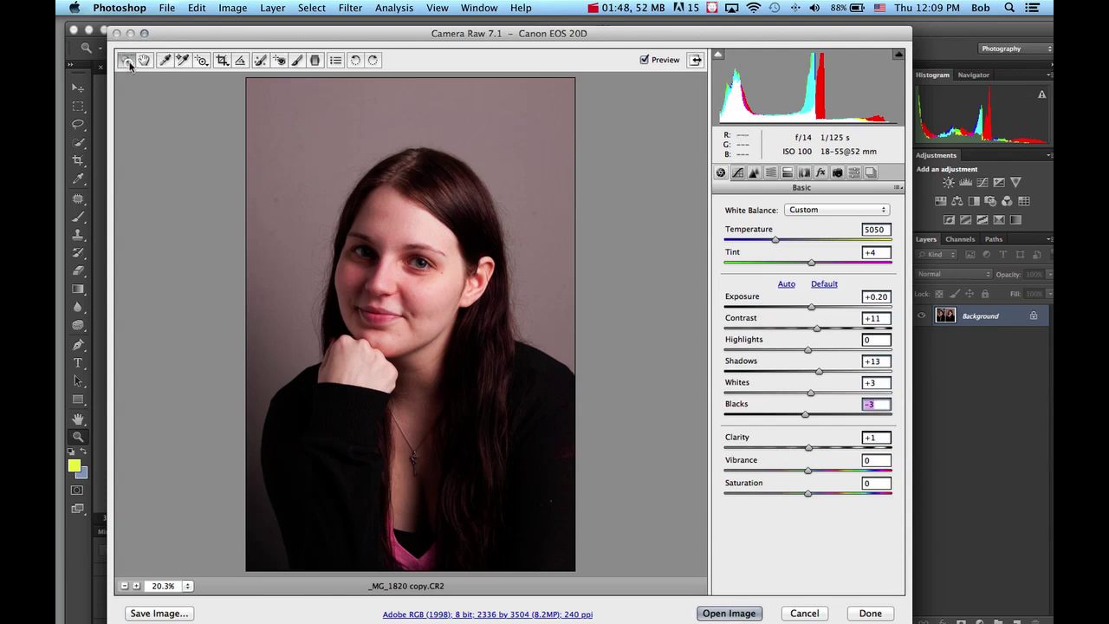
Zoom to 33.3%, compare Clarity at -100 and +83, then settle it at +2.
{"action": "left_click", "coordinate": [441, 292]}
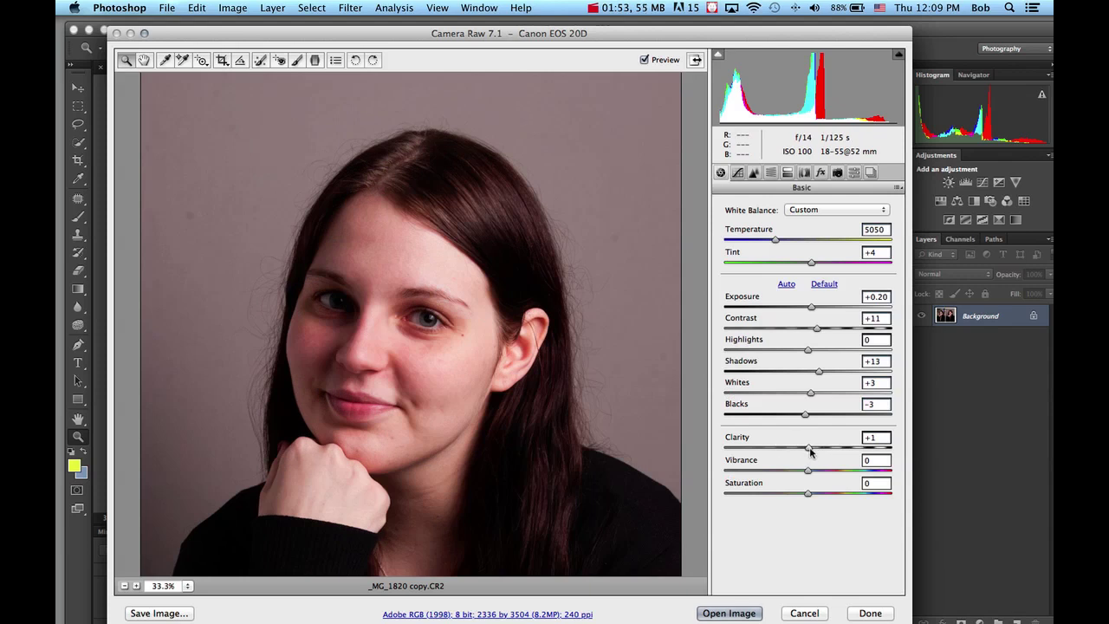
{"action": "left_click_drag", "start_coordinate": [809, 449], "coordinate": [723, 450]}
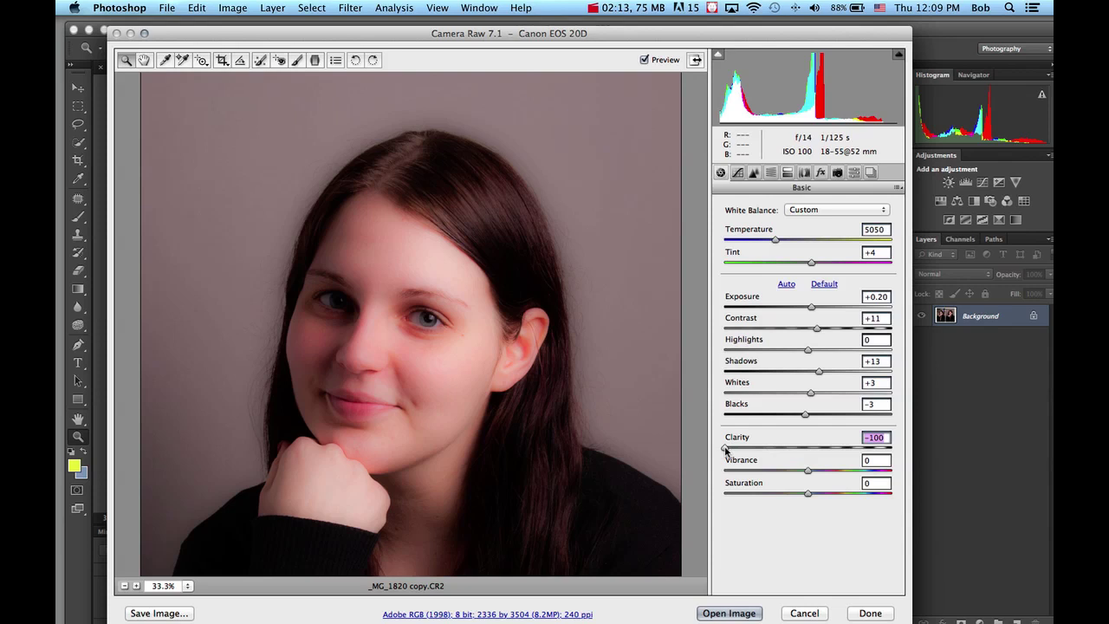
{"action": "left_click_drag", "start_coordinate": [728, 448], "coordinate": [811, 451]}
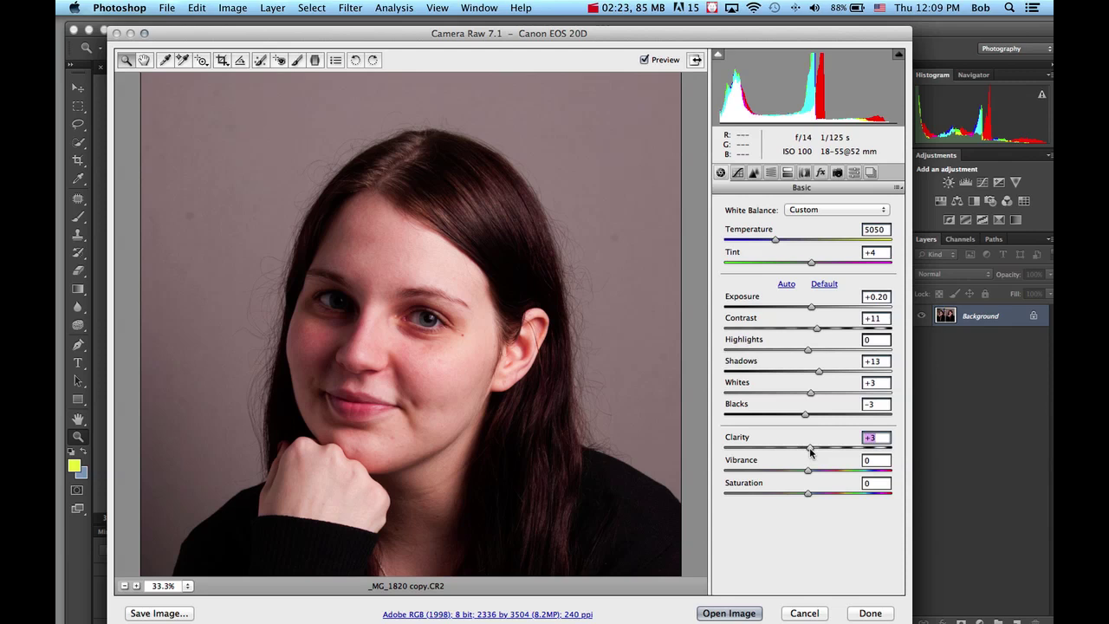
{"action": "left_click_drag", "start_coordinate": [810, 451], "coordinate": [876, 457]}
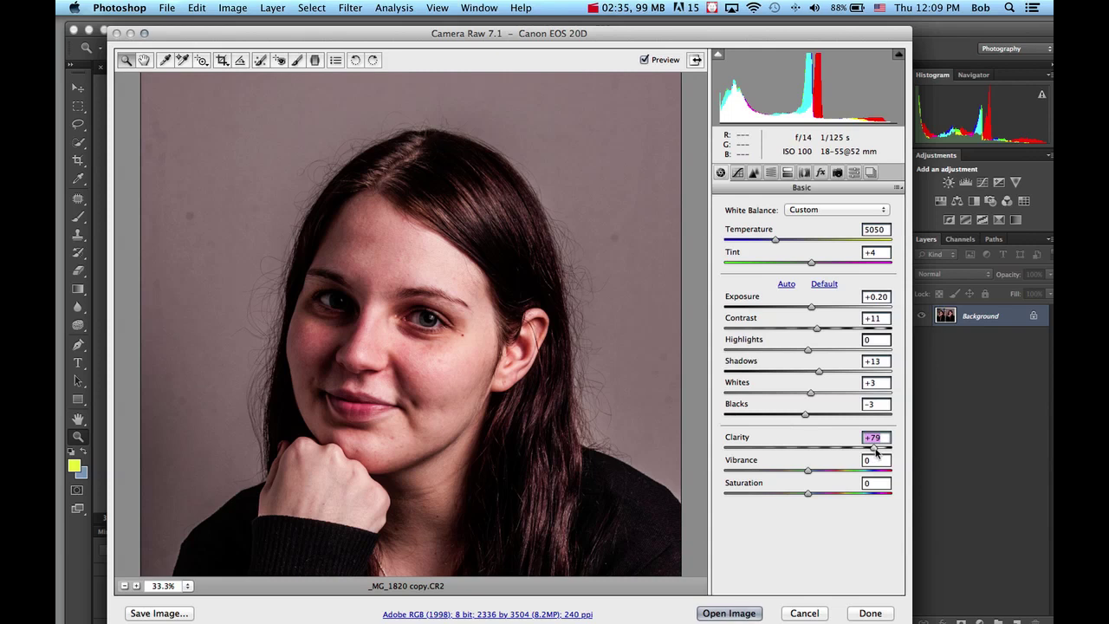
{"action": "left_click_drag", "start_coordinate": [875, 450], "coordinate": [878, 450]}
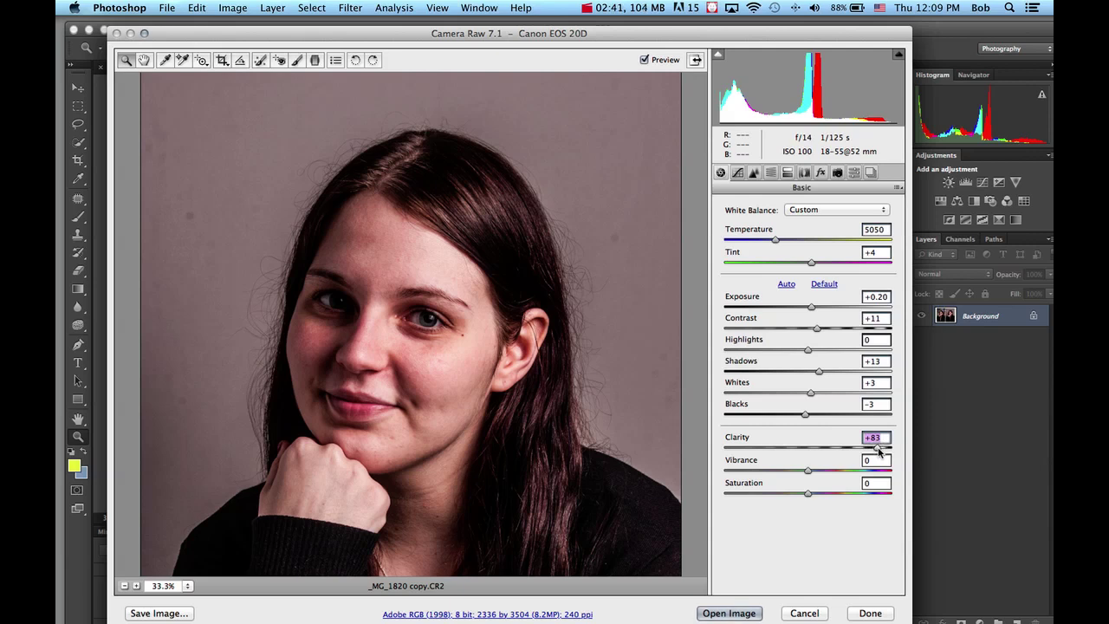
{"action": "left_click_drag", "start_coordinate": [879, 451], "coordinate": [812, 450]}
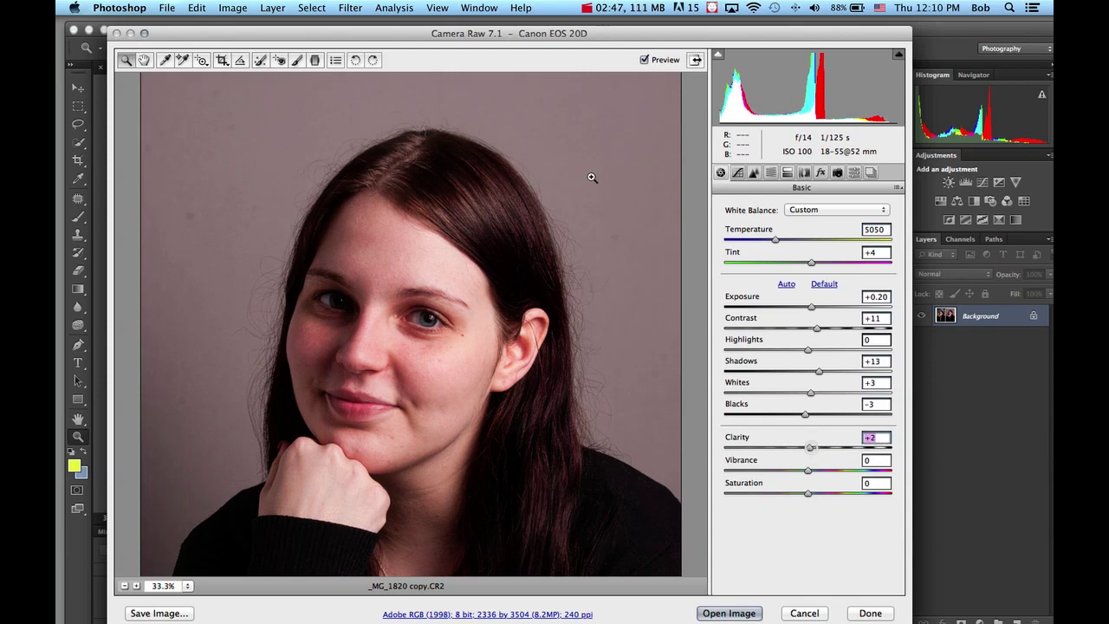
Set the Spot Removal tool to Radius 9 and Opacity 83.
{"action": "left_click", "coordinate": [261, 61]}
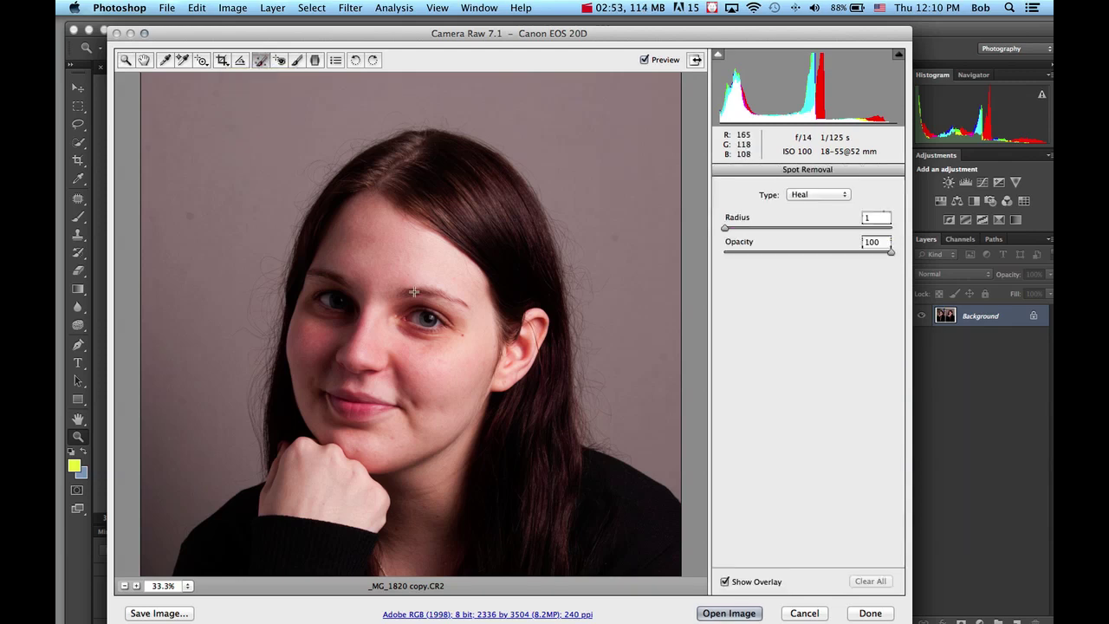
{"action": "left_click", "coordinate": [727, 229]}
{"action": "left_click_drag", "start_coordinate": [726, 229], "coordinate": [738, 228]}
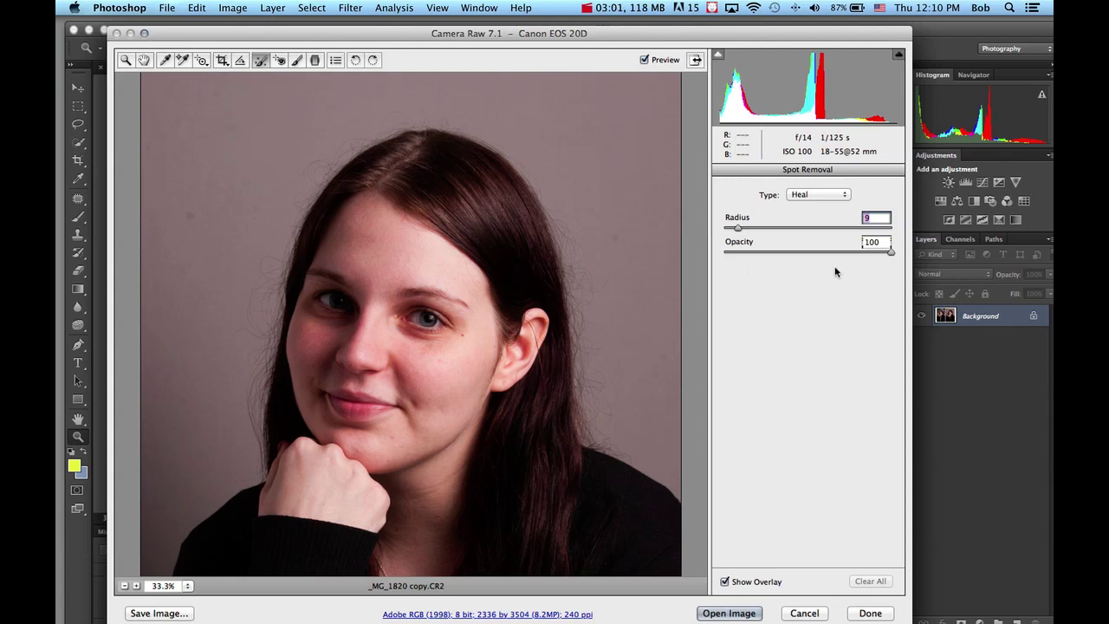
{"action": "left_click_drag", "start_coordinate": [893, 254], "coordinate": [860, 256]}
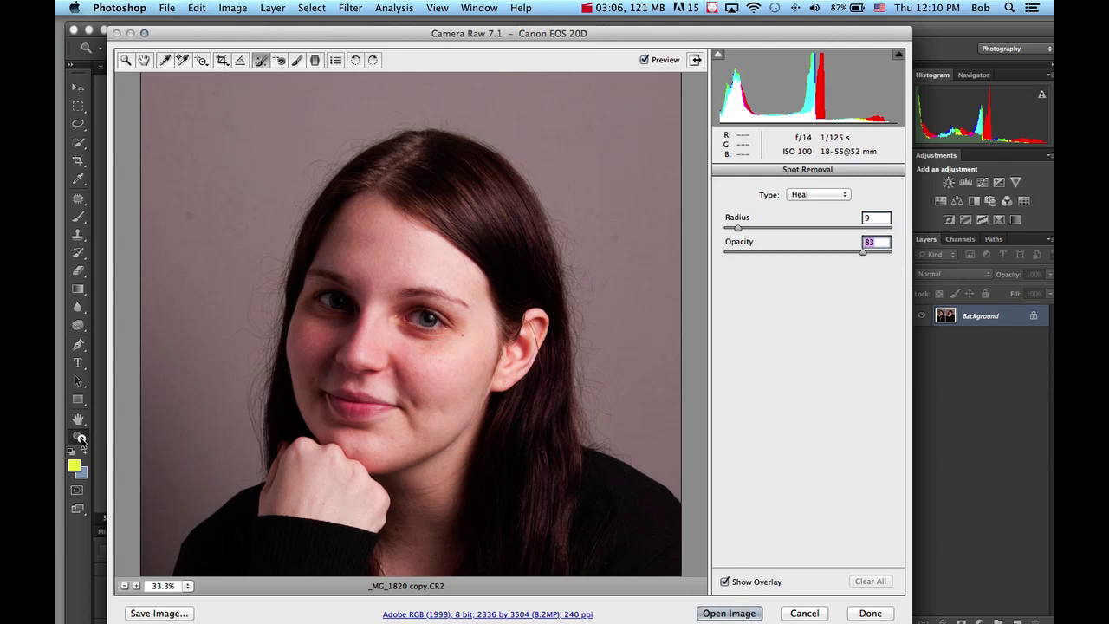
Zoom the face to 66.7% and pan to centre it.
{"action": "left_click", "coordinate": [127, 59]}
{"action": "left_click", "coordinate": [488, 352]}
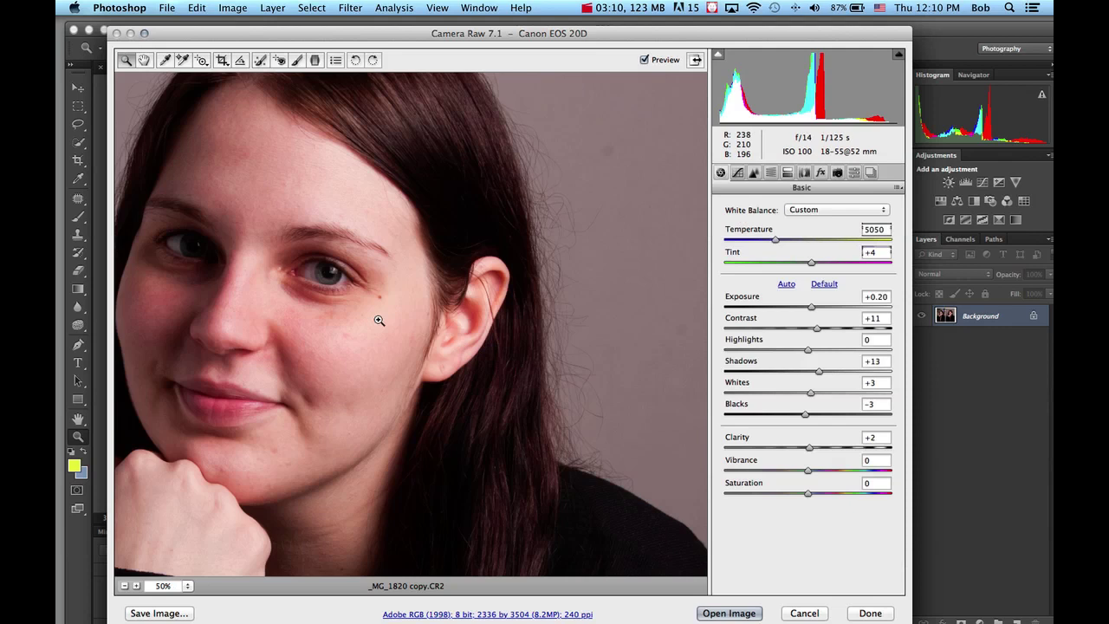
{"action": "left_click", "coordinate": [382, 322]}
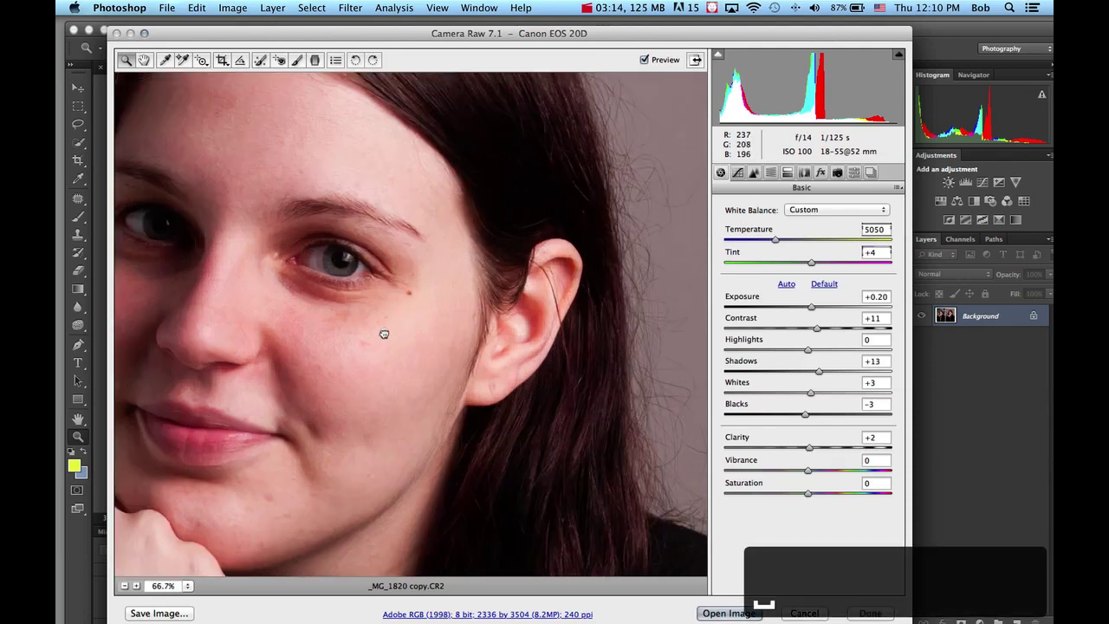
{"action": "left_click_drag", "start_coordinate": [384, 332], "coordinate": [454, 374]}
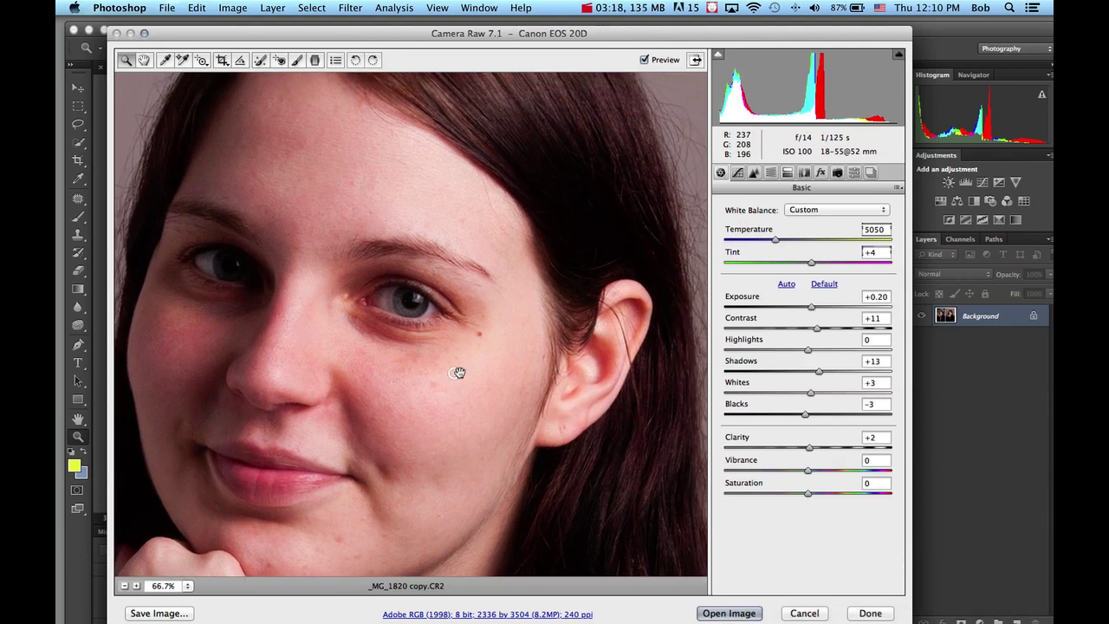
Reduce the heal radius to 4 and heal blemishes below the eye and on the chin.
{"action": "left_click", "coordinate": [264, 60]}
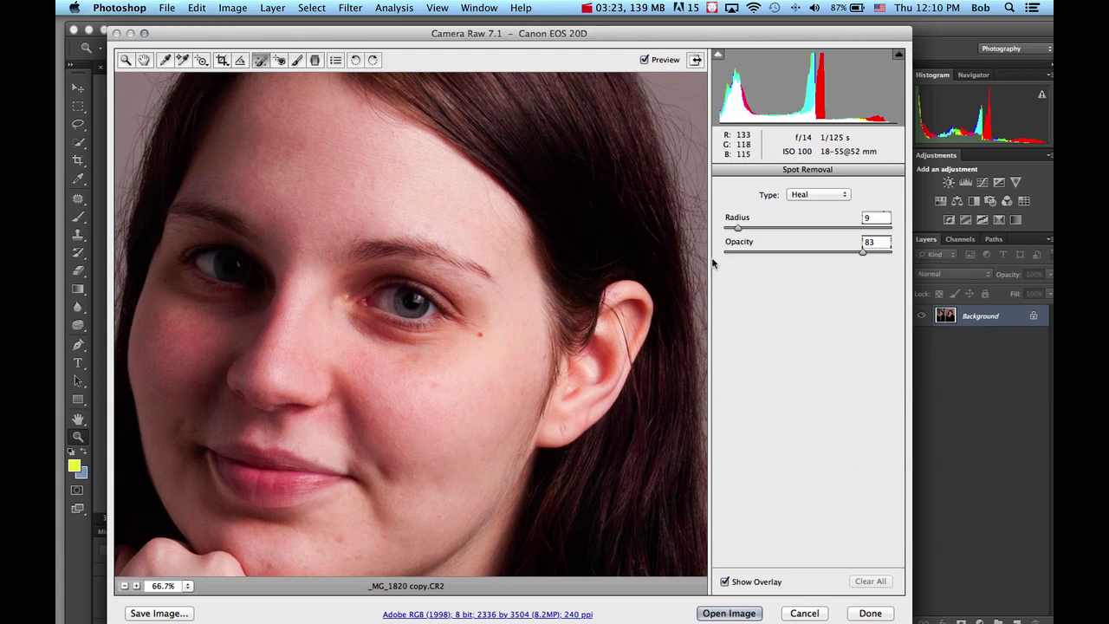
{"action": "left_click_drag", "start_coordinate": [738, 230], "coordinate": [733, 230]}
{"action": "key", "text": "bracketleft"}
{"action": "key", "text": "bracketleft"}
{"action": "key", "text": "bracketleft"}
{"action": "left_click", "coordinate": [480, 333]}
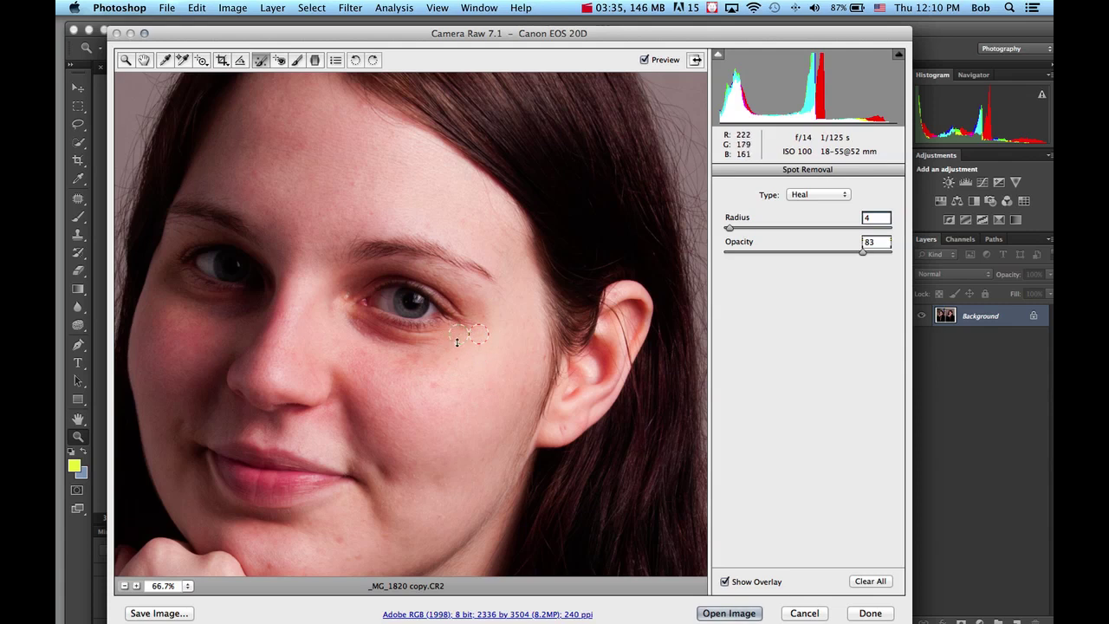
{"action": "mouse_move", "coordinate": [458, 336]}
{"action": "left_mouse_down"}
{"action": "mouse_move", "coordinate": [456, 359]}
{"action": "mouse_move", "coordinate": [480, 364]}
{"action": "left_mouse_up"}
{"action": "left_click", "coordinate": [340, 539]}
{"action": "left_click_drag", "start_coordinate": [377, 527], "coordinate": [361, 557]}
{"action": "left_click", "coordinate": [457, 360]}
Heal blemishes on the forehead and earlobe, then two more on the chin.
{"action": "left_click", "coordinate": [355, 183]}
{"action": "left_click", "coordinate": [565, 428]}
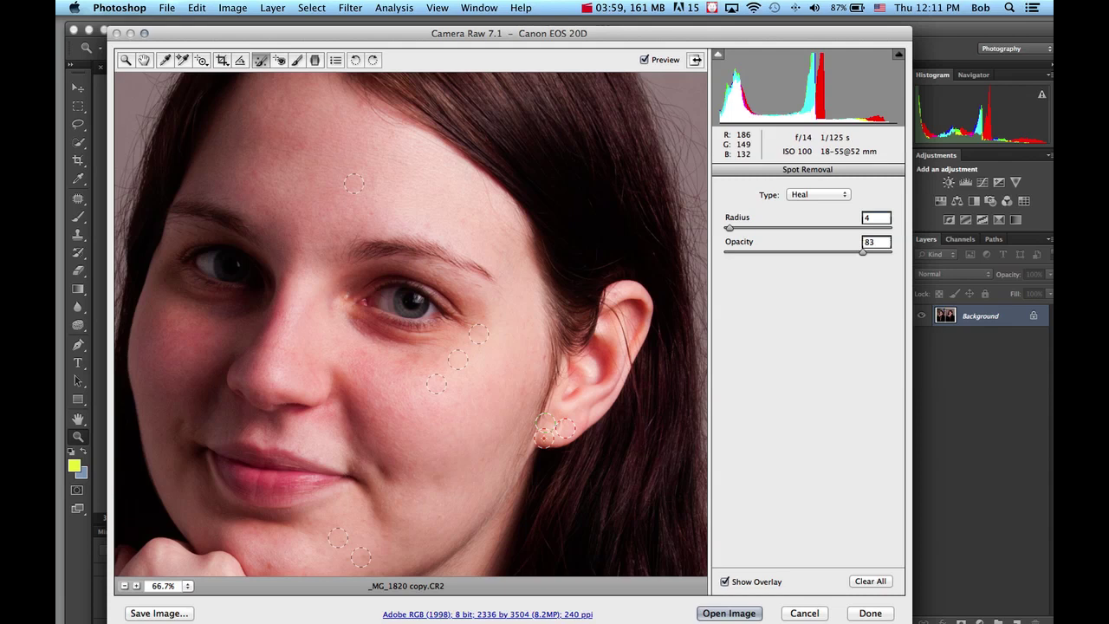
{"action": "left_click_drag", "start_coordinate": [553, 427], "coordinate": [562, 421]}
{"action": "key", "text": "space"}
{"action": "left_click_drag", "start_coordinate": [426, 503], "coordinate": [471, 404]}
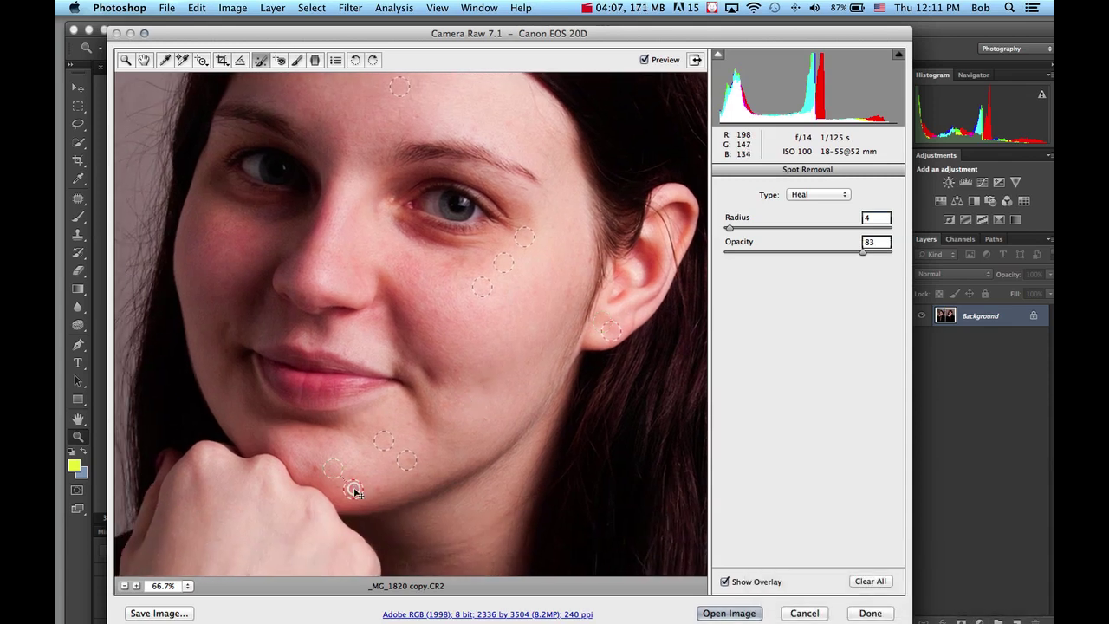
{"action": "left_click", "coordinate": [310, 469]}
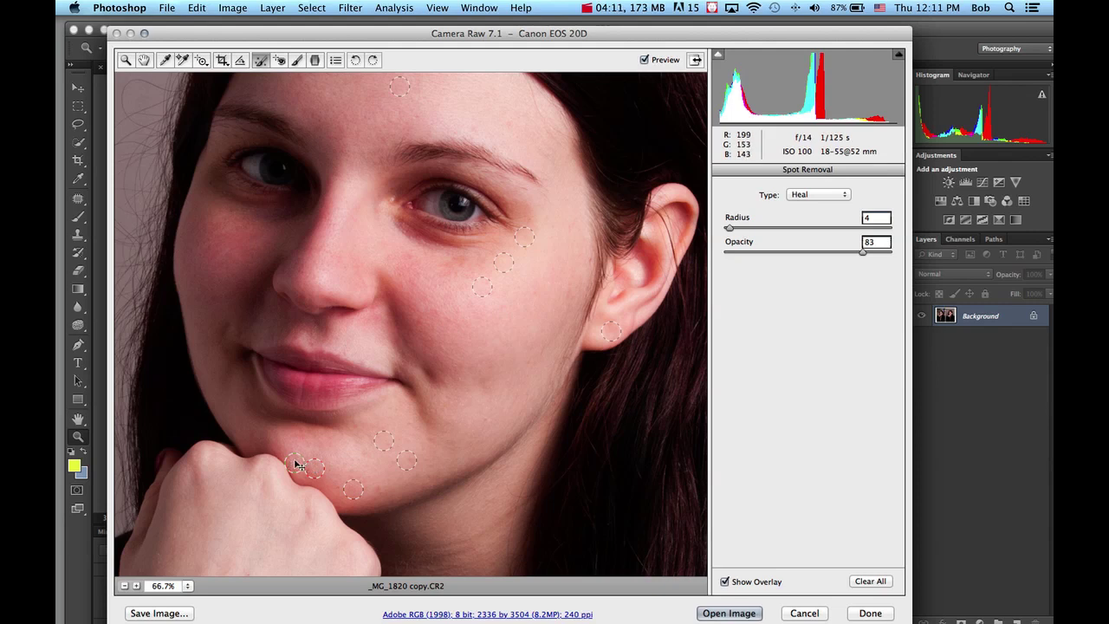
{"action": "left_click", "coordinate": [378, 488]}
Reset the Adjustment Brush exposure to zero, shrink it to size 6, and dismiss the zero-adjustment warning.
{"action": "left_click", "coordinate": [297, 64]}
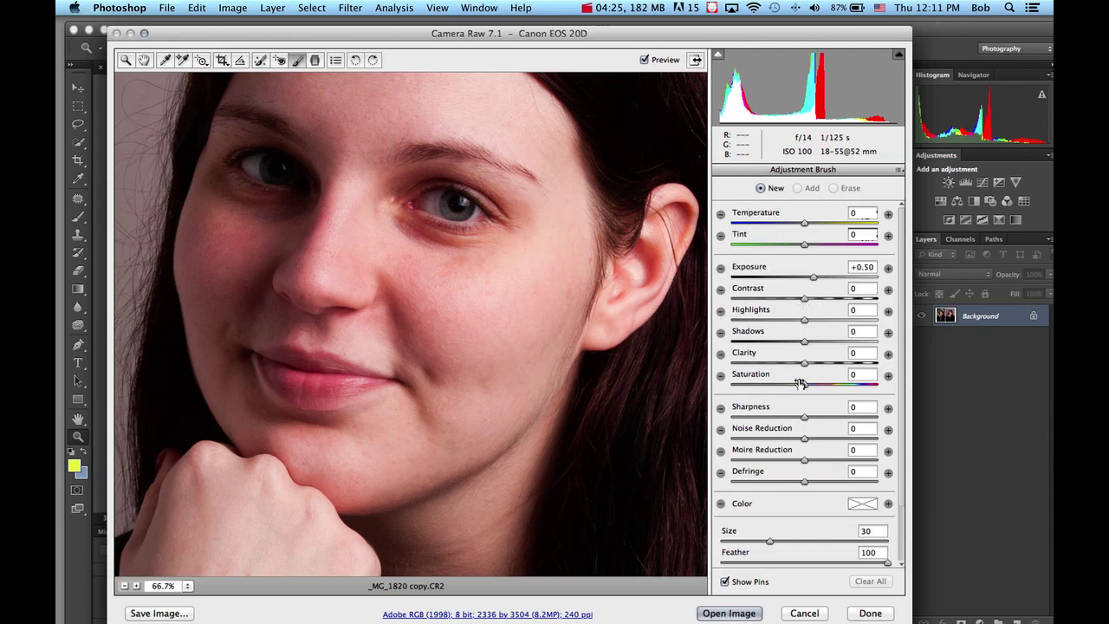
{"action": "double_click", "coordinate": [813, 277]}
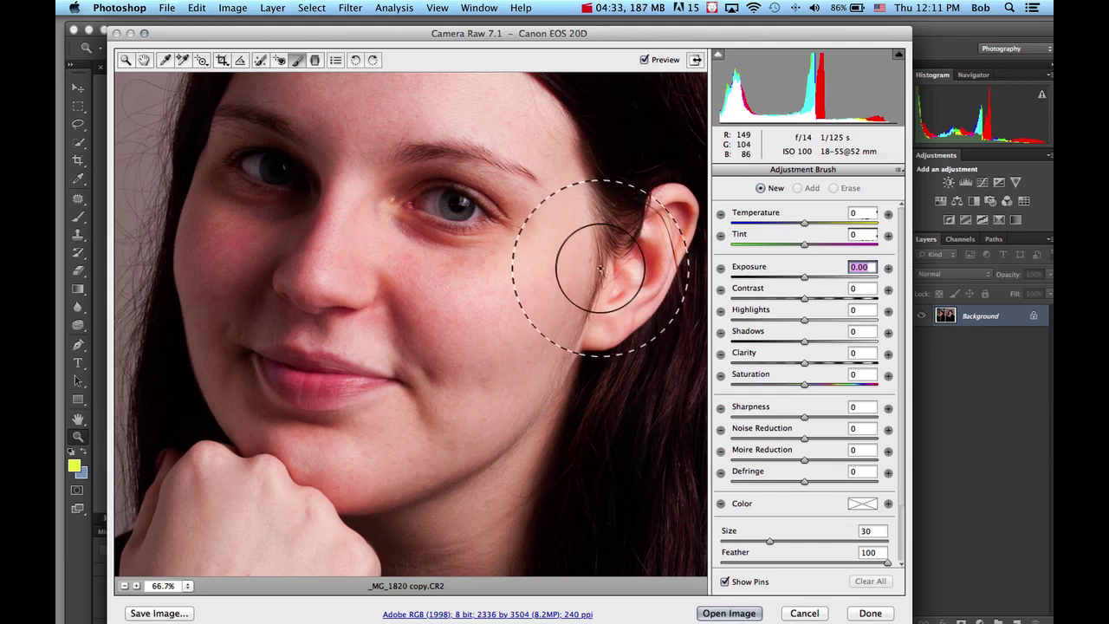
{"action": "key", "text": "bracketleft"}
{"action": "key", "text": "bracketleft"}
{"action": "key", "text": "bracketleft"}
{"action": "key", "text": "bracketleft"}
{"action": "key", "text": "bracketleft"}
{"action": "key", "text": "bracketleft"}
{"action": "key", "text": "bracketleft"}
{"action": "key", "text": "bracketleft"}
{"action": "key", "text": "bracketleft"}
{"action": "key", "text": "bracketleft"}
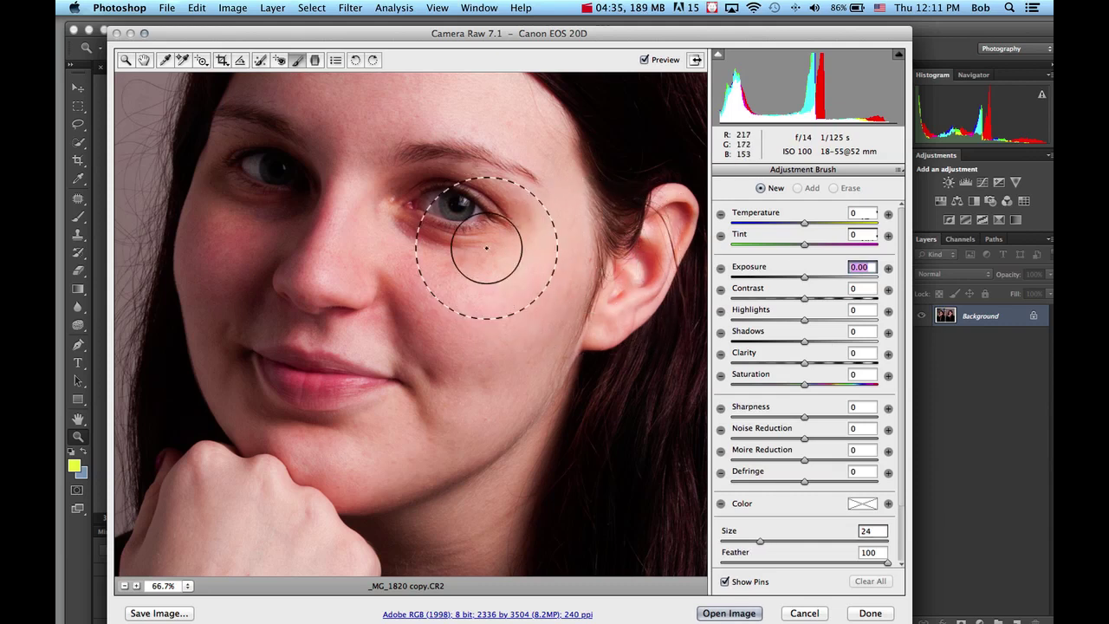
{"action": "key", "text": "bracketleft"}
{"action": "key", "text": "bracketleft"}
{"action": "key", "text": "bracketleft"}
{"action": "key", "text": "bracketleft"}
{"action": "key", "text": "bracketleft"}
{"action": "key", "text": "bracketleft"}
{"action": "key", "text": "bracketleft"}
{"action": "key", "text": "bracketleft"}
{"action": "key", "text": "bracketleft"}
{"action": "key", "text": "bracketleft"}
{"action": "key", "text": "bracketleft"}
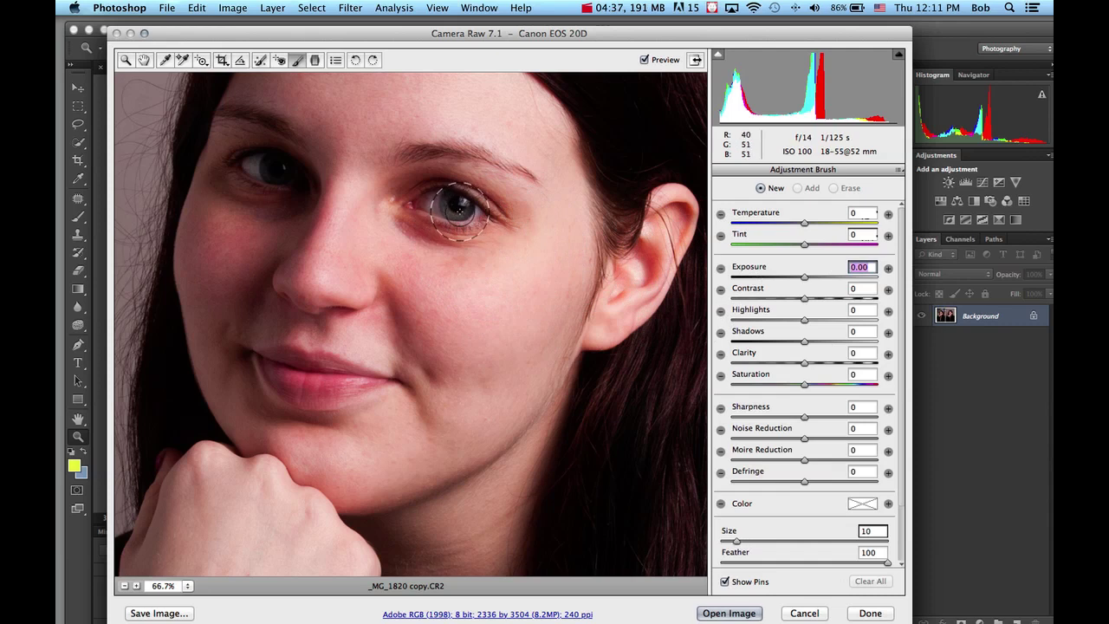
{"action": "key", "text": "bracketleft"}
{"action": "key", "text": "bracketleft"}
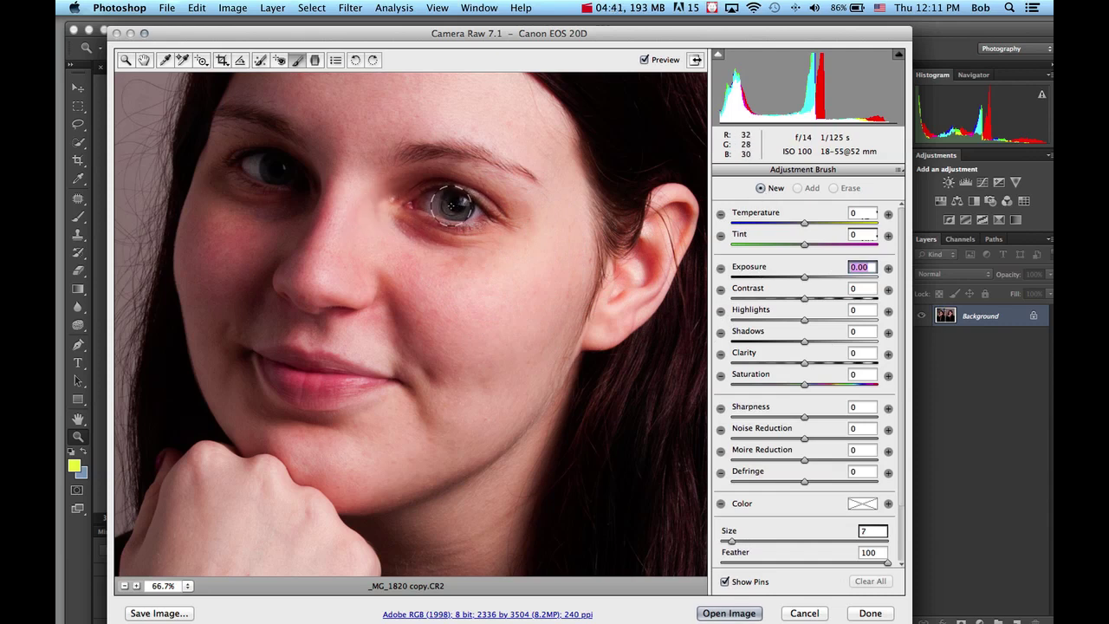
{"action": "key", "text": "bracketleft"}
{"action": "left_click", "coordinate": [451, 205]}
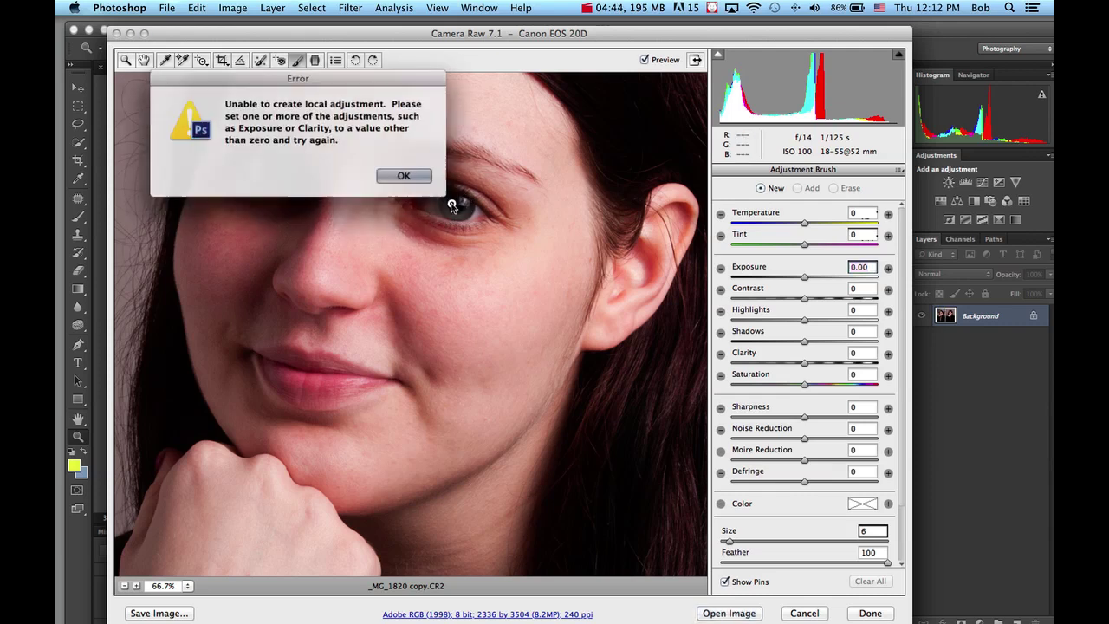
{"action": "left_click", "coordinate": [398, 175]}
Brighten the right and left irises with separate exposure adjustments starting at +0.50.
{"action": "left_click_drag", "start_coordinate": [807, 281], "coordinate": [815, 280]}
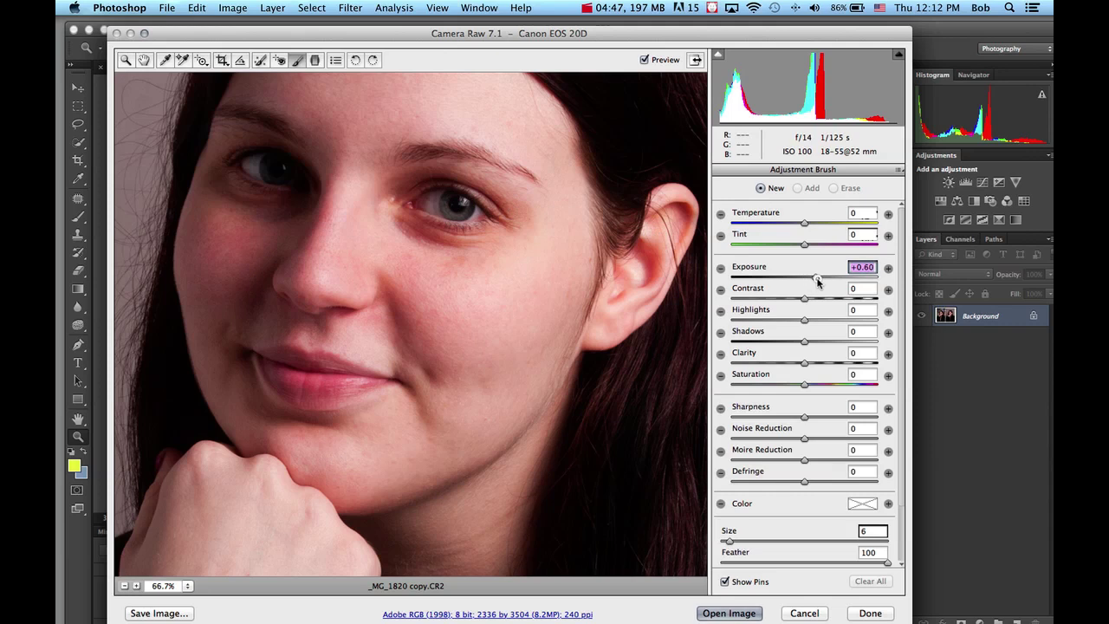
{"action": "left_click", "coordinate": [465, 200]}
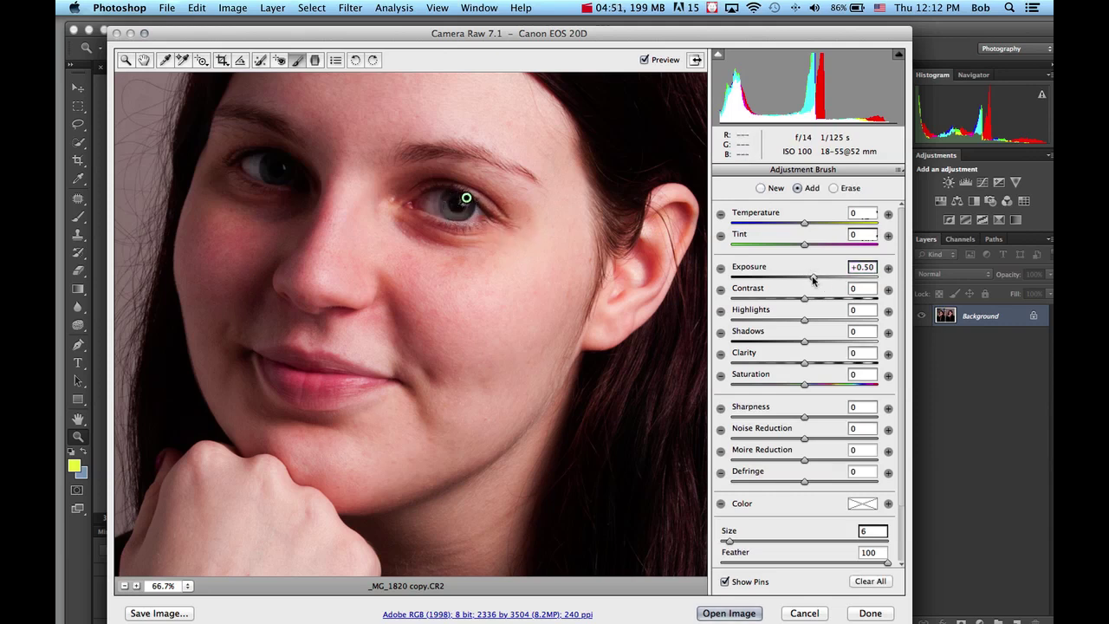
{"action": "left_click_drag", "start_coordinate": [814, 280], "coordinate": [848, 290]}
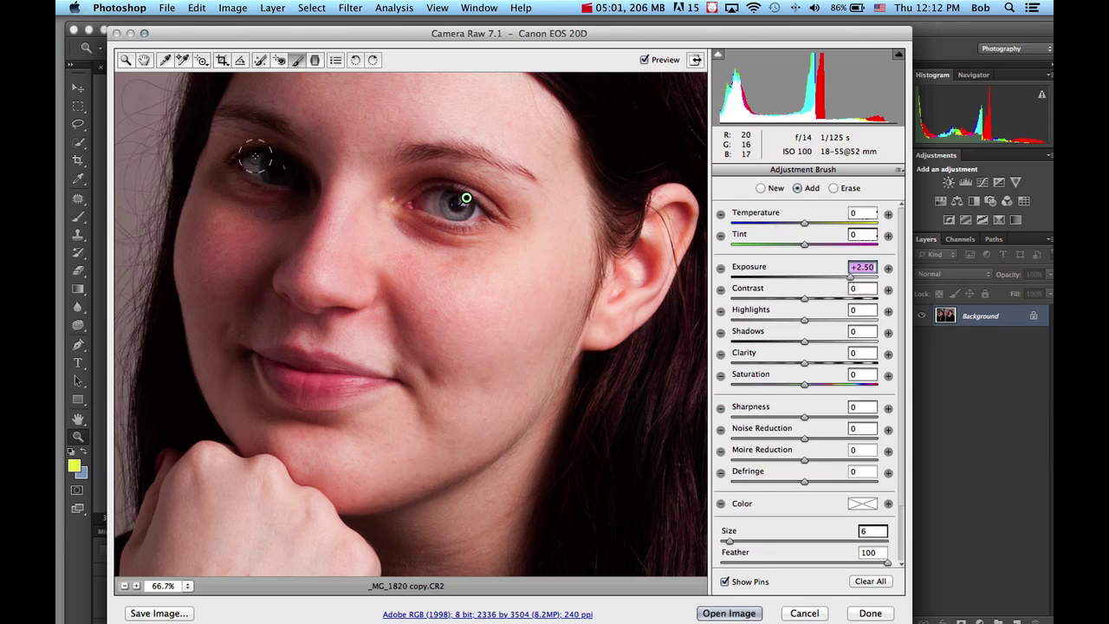
{"action": "left_click", "coordinate": [761, 189]}
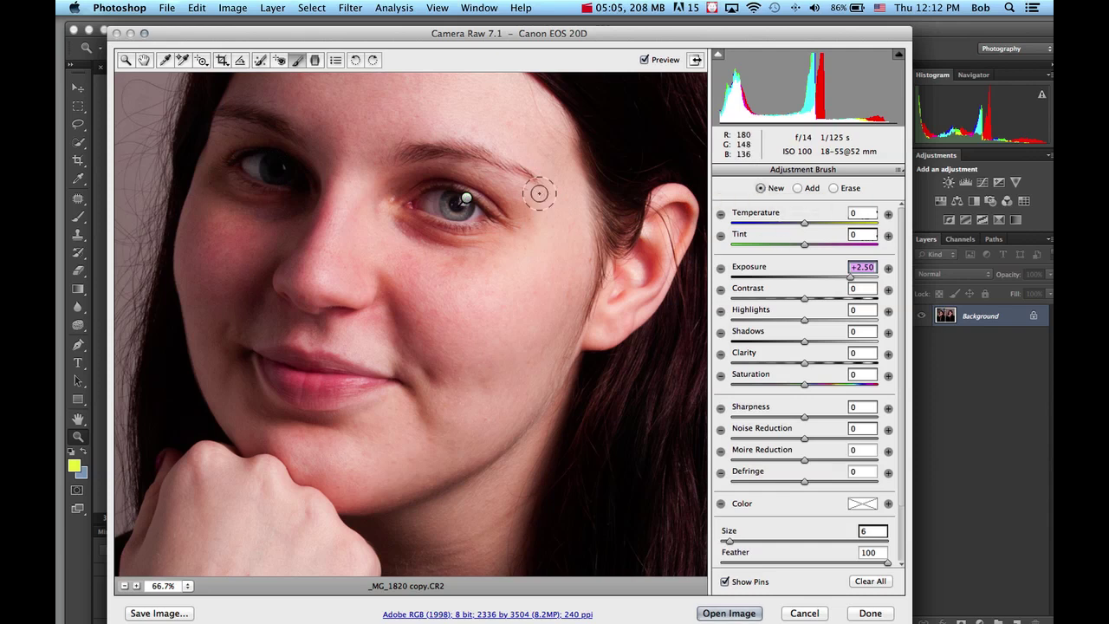
{"action": "left_click_drag", "start_coordinate": [266, 168], "coordinate": [277, 168]}
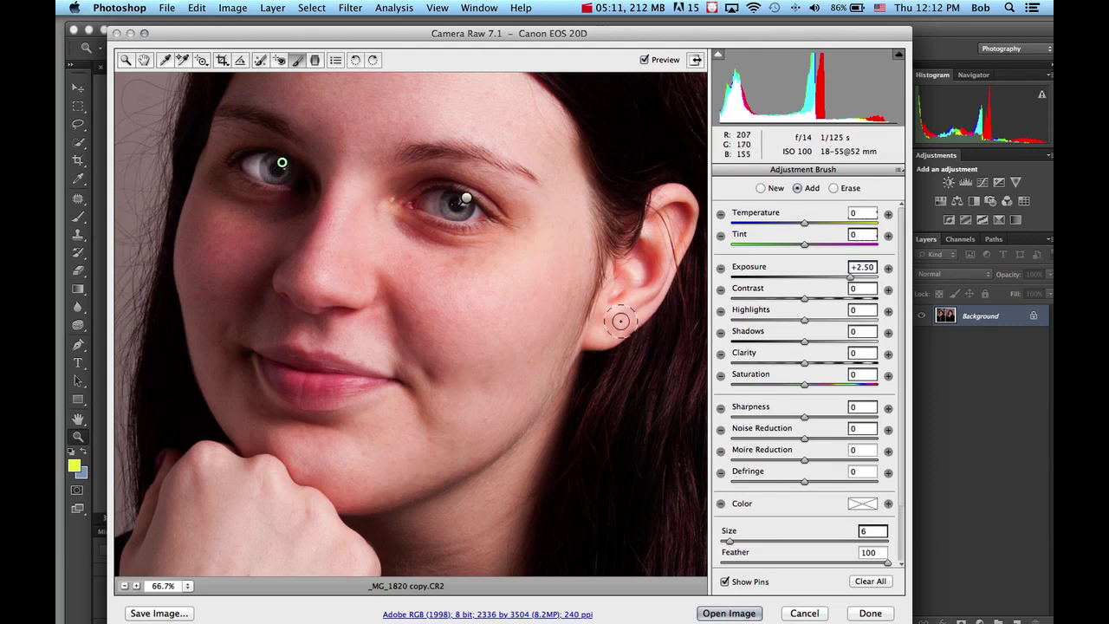
{"action": "left_click_drag", "start_coordinate": [850, 279], "coordinate": [832, 280]}
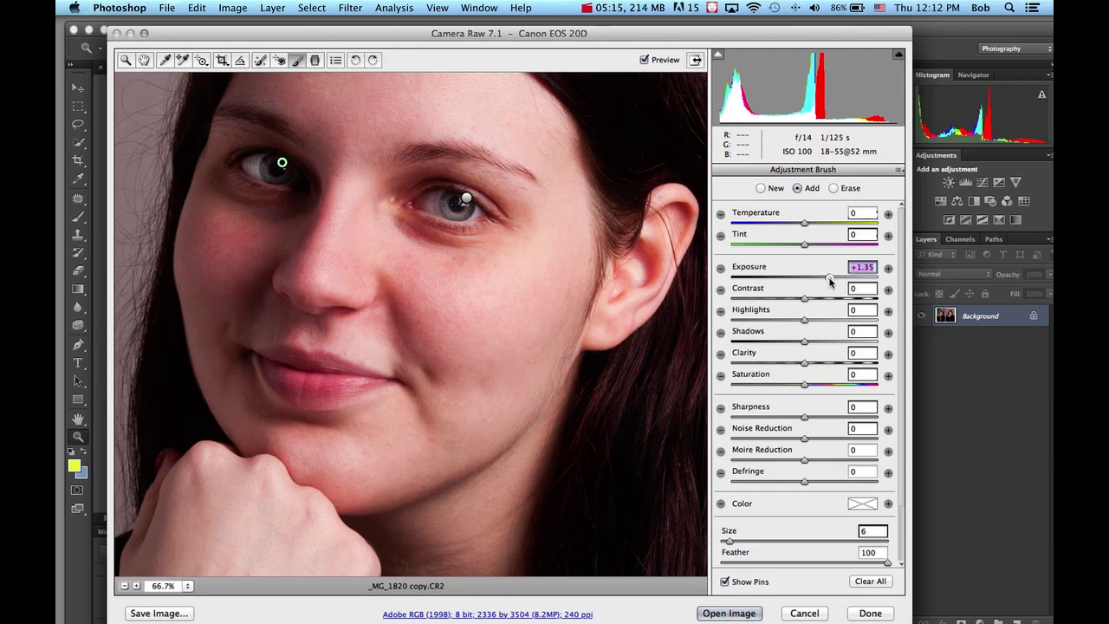
Paint a new size-14 exposure adjustment over the forehead and left cheek, settling at +0.75.
{"action": "left_click", "coordinate": [760, 188]}
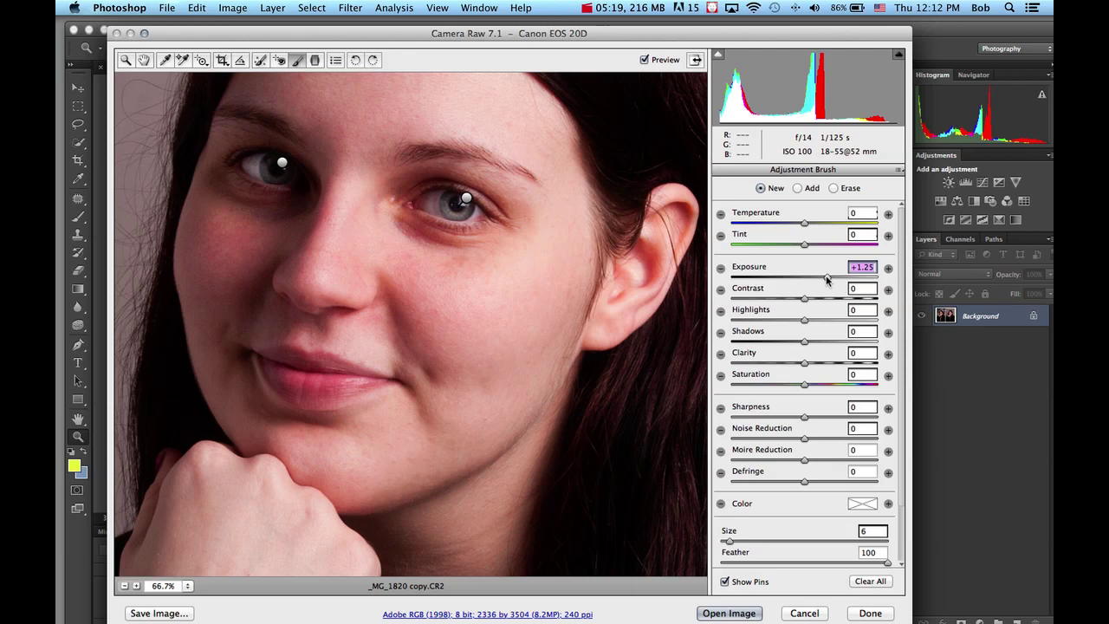
{"action": "left_click_drag", "start_coordinate": [827, 279], "coordinate": [819, 279]}
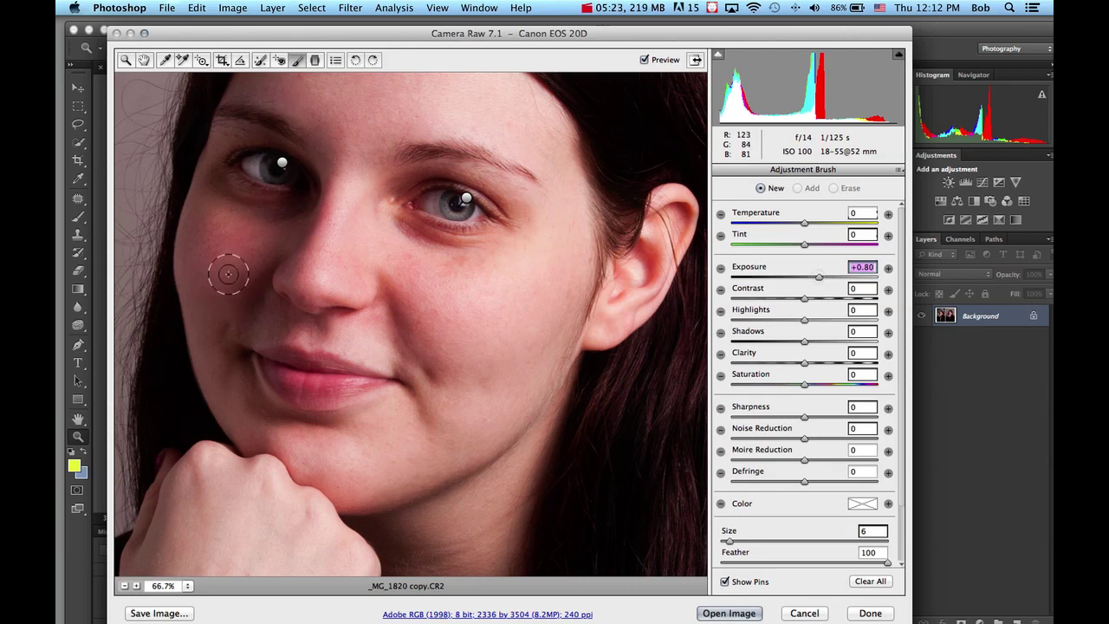
{"action": "key", "text": "bracketright"}
{"action": "key", "text": "bracketright"}
{"action": "key", "text": "bracketright"}
{"action": "key", "text": "bracketright"}
{"action": "key", "text": "bracketright"}
{"action": "key", "text": "bracketright"}
{"action": "key", "text": "bracketright"}
{"action": "key", "text": "bracketright"}
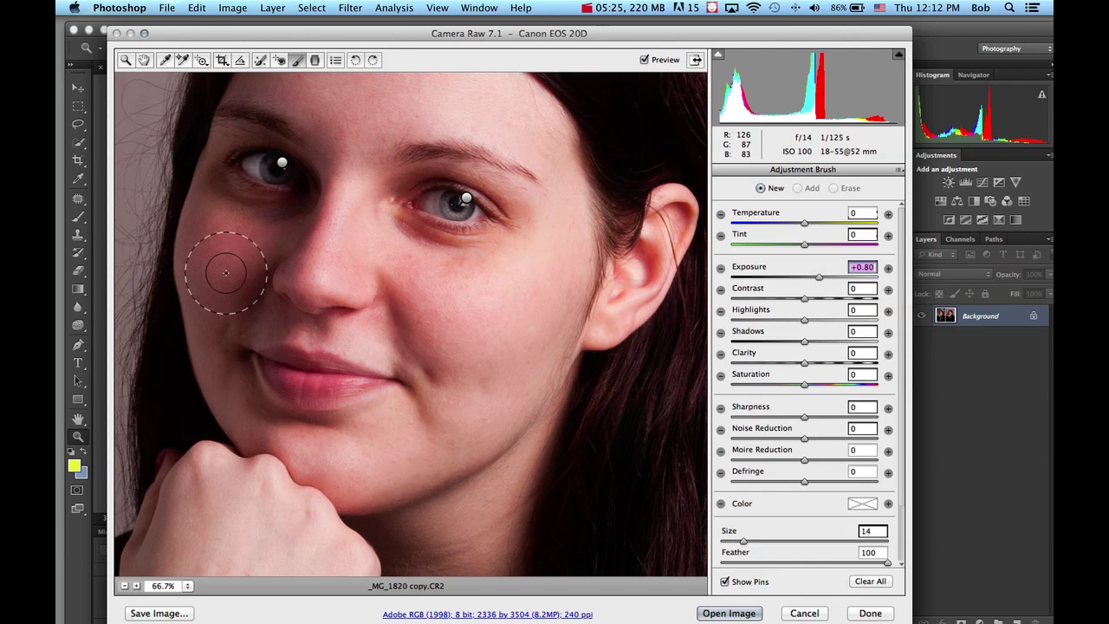
{"action": "left_click", "coordinate": [229, 112]}
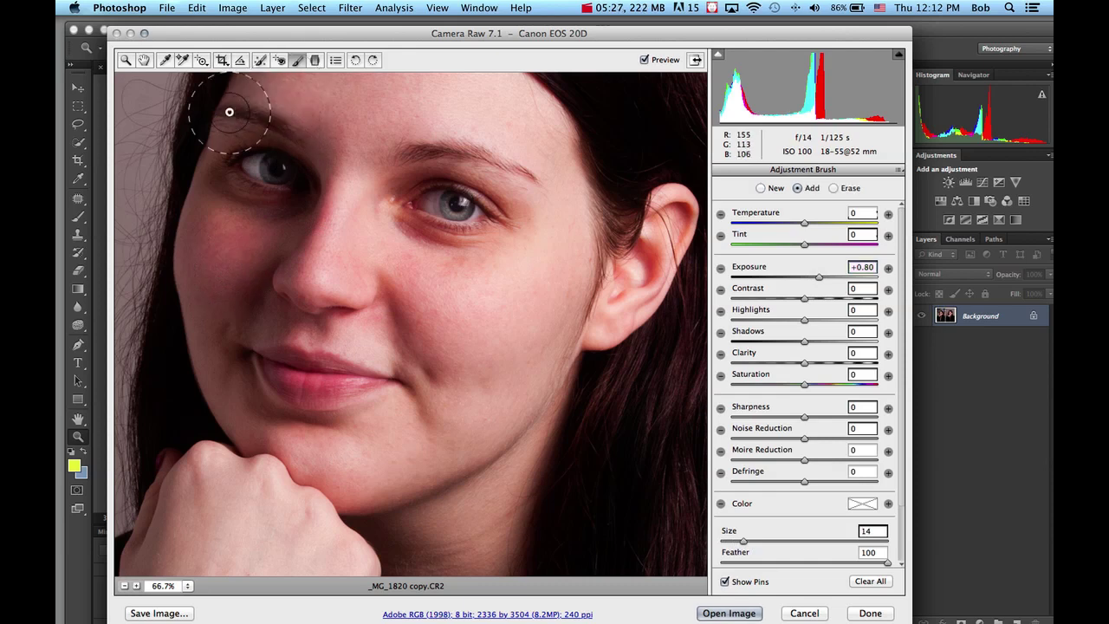
{"action": "mouse_move", "coordinate": [230, 112]}
{"action": "left_mouse_down"}
{"action": "mouse_move", "coordinate": [310, 112]}
{"action": "mouse_move", "coordinate": [290, 111]}
{"action": "mouse_move", "coordinate": [290, 81]}
{"action": "left_mouse_up"}
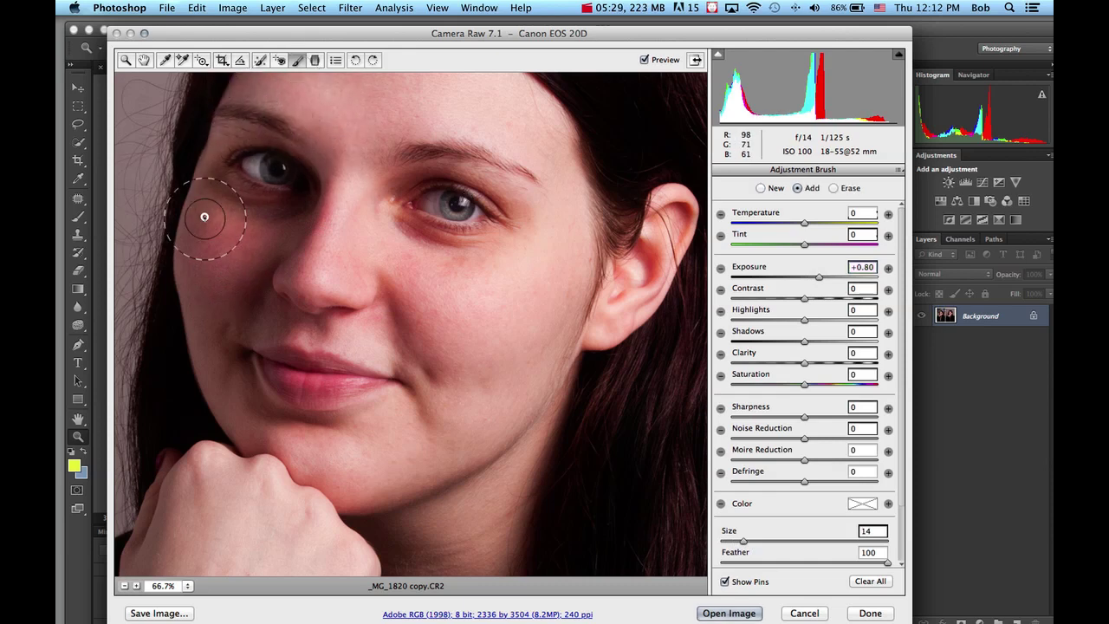
{"action": "mouse_move", "coordinate": [204, 217]}
{"action": "left_mouse_down"}
{"action": "mouse_move", "coordinate": [248, 235]}
{"action": "mouse_move", "coordinate": [210, 248]}
{"action": "mouse_move", "coordinate": [203, 322]}
{"action": "mouse_move", "coordinate": [224, 348]}
{"action": "mouse_move", "coordinate": [228, 391]}
{"action": "mouse_move", "coordinate": [266, 441]}
{"action": "mouse_move", "coordinate": [287, 445]}
{"action": "left_mouse_up"}
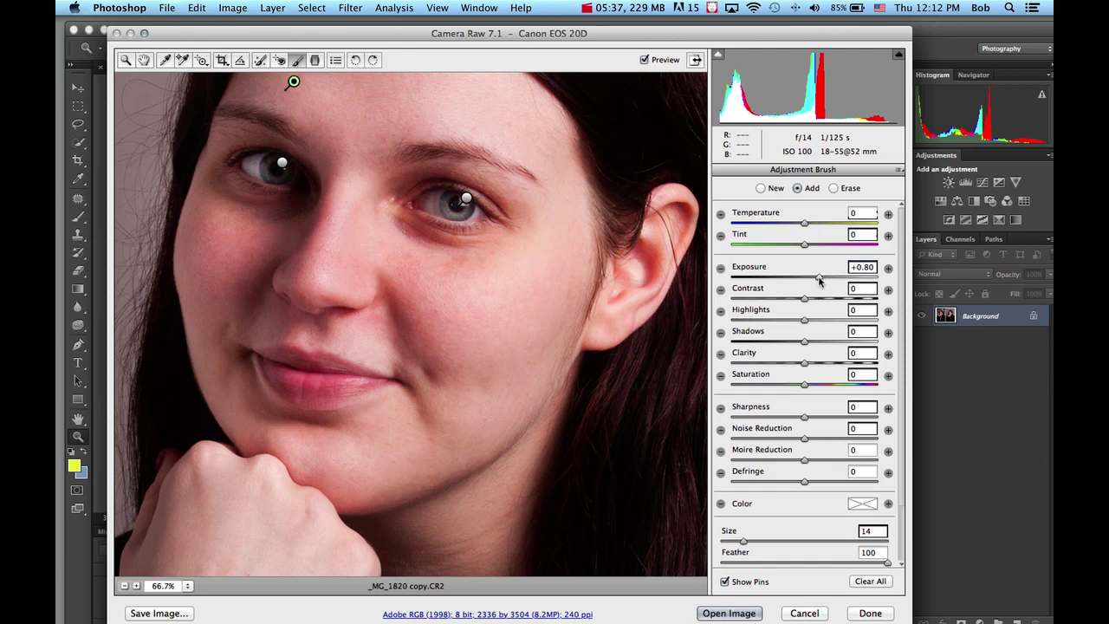
{"action": "mouse_move", "coordinate": [819, 280]}
{"action": "left_mouse_down"}
{"action": "mouse_move", "coordinate": [850, 280]}
{"action": "mouse_move", "coordinate": [800, 279]}
{"action": "mouse_move", "coordinate": [829, 280]}
{"action": "mouse_move", "coordinate": [817, 282]}
{"action": "left_mouse_up"}
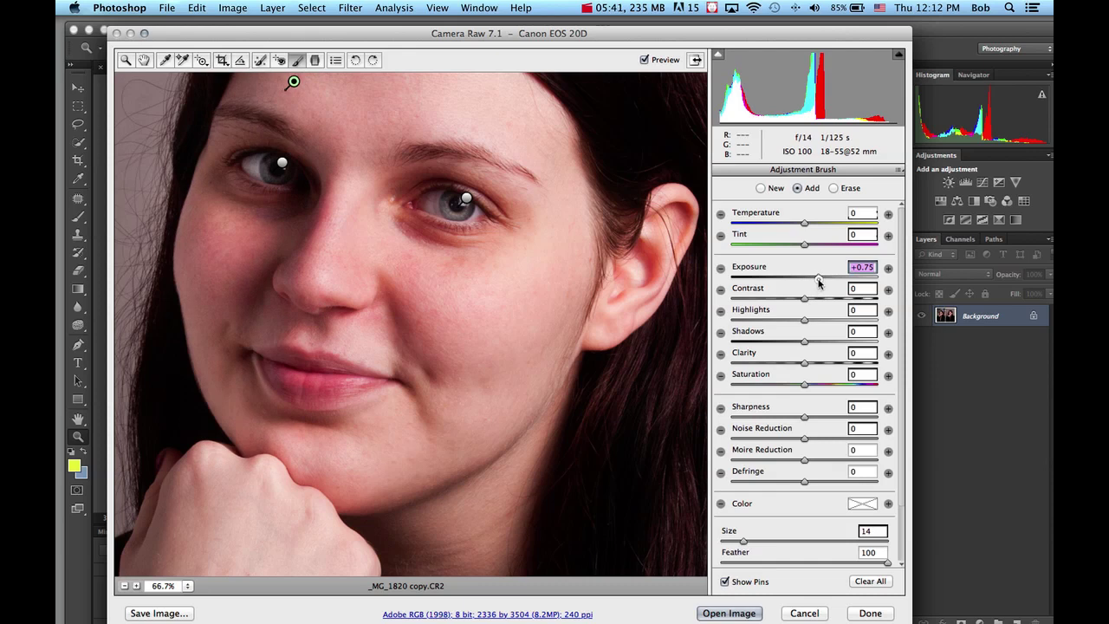
Fit the whole photo in view and leave the adjustment pins hidden.
{"action": "left_click", "coordinate": [188, 587]}
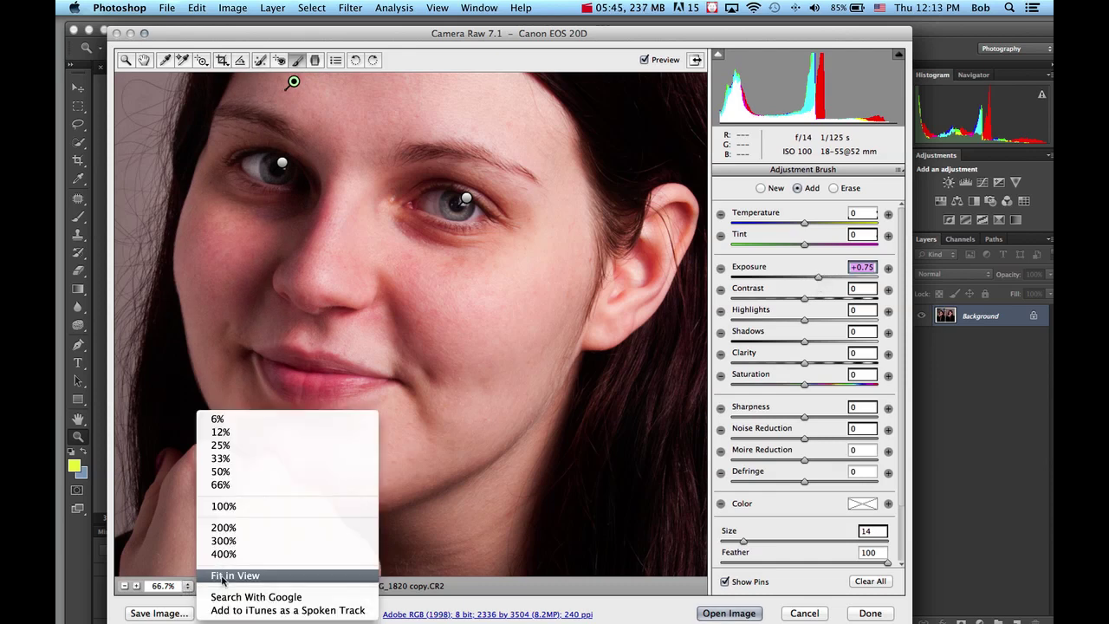
{"action": "left_click", "coordinate": [223, 576]}
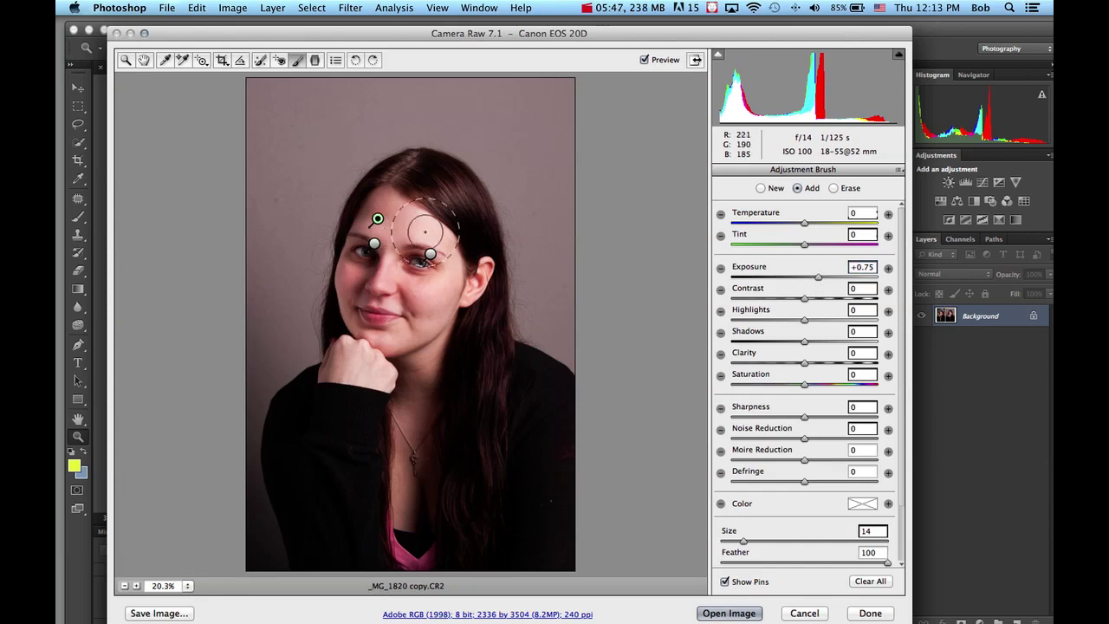
{"action": "left_click", "coordinate": [725, 582]}
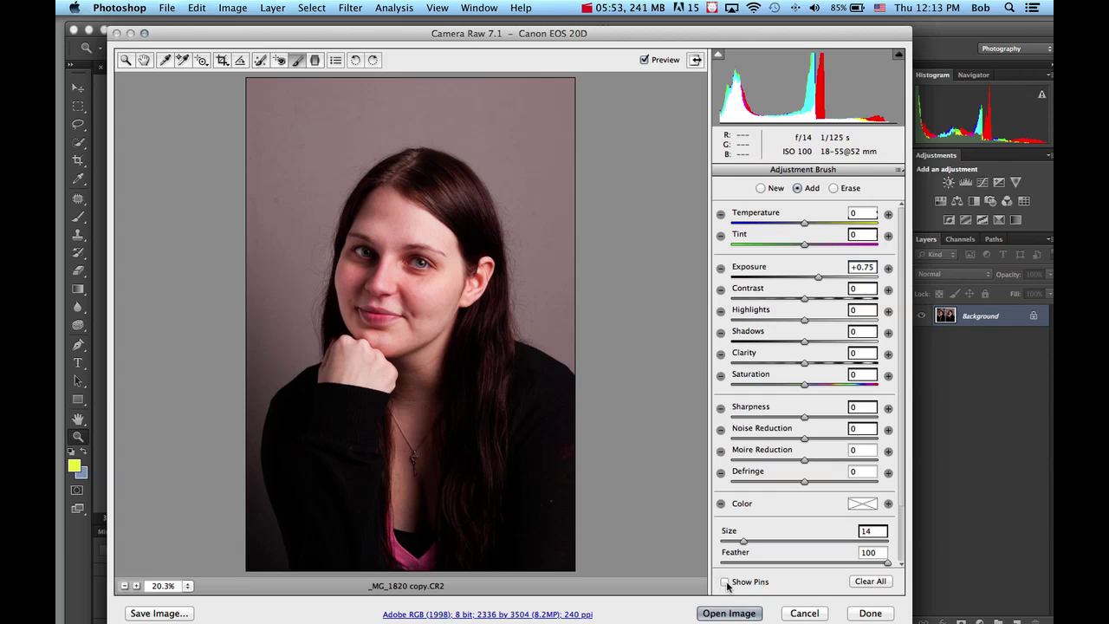
{"action": "left_click", "coordinate": [724, 582]}
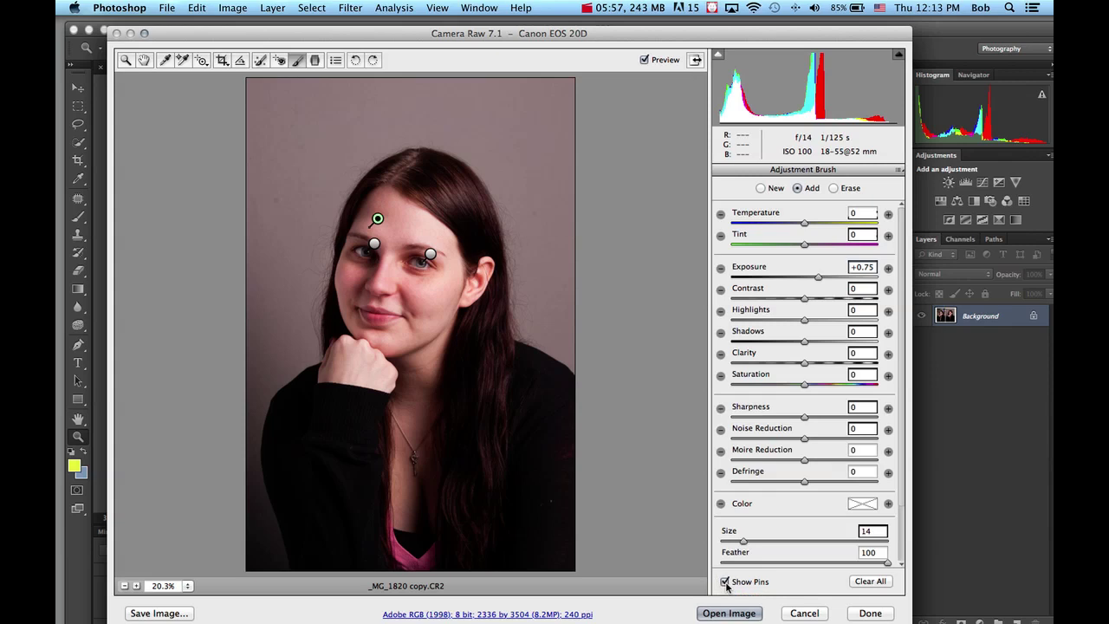
{"action": "left_click", "coordinate": [724, 582]}
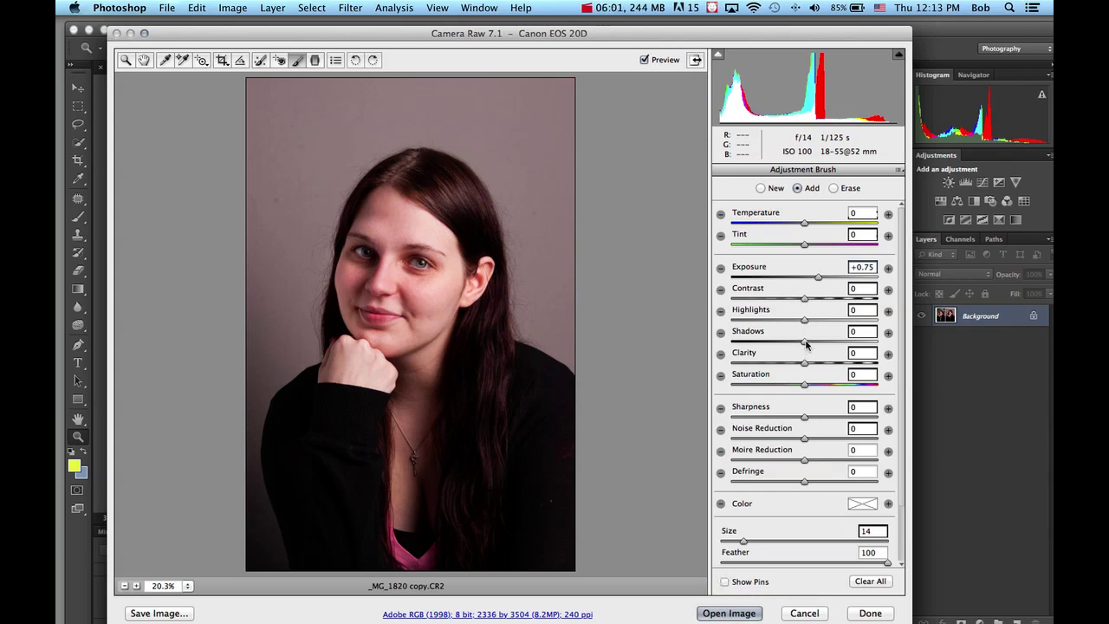
Paint a new Shadows +19 adjustment over the top, right and left of the hair.
{"action": "left_click", "coordinate": [760, 189]}
{"action": "left_click_drag", "start_coordinate": [806, 345], "coordinate": [820, 345]}
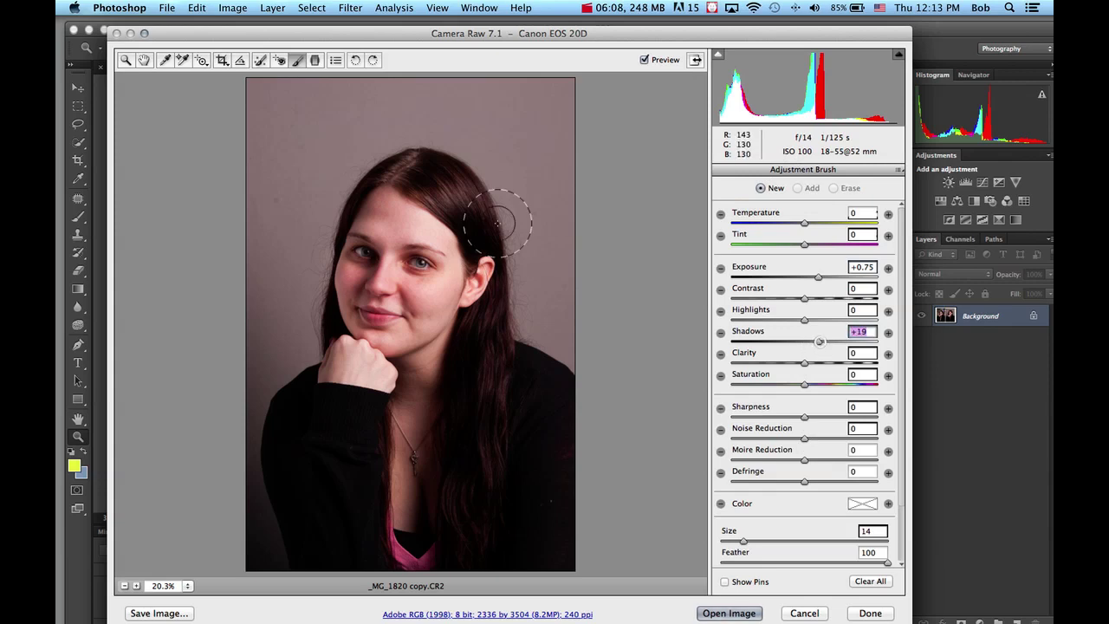
{"action": "mouse_move", "coordinate": [421, 189]}
{"action": "left_mouse_down"}
{"action": "mouse_move", "coordinate": [452, 198]}
{"action": "mouse_move", "coordinate": [470, 226]}
{"action": "mouse_move", "coordinate": [404, 178]}
{"action": "left_mouse_up"}
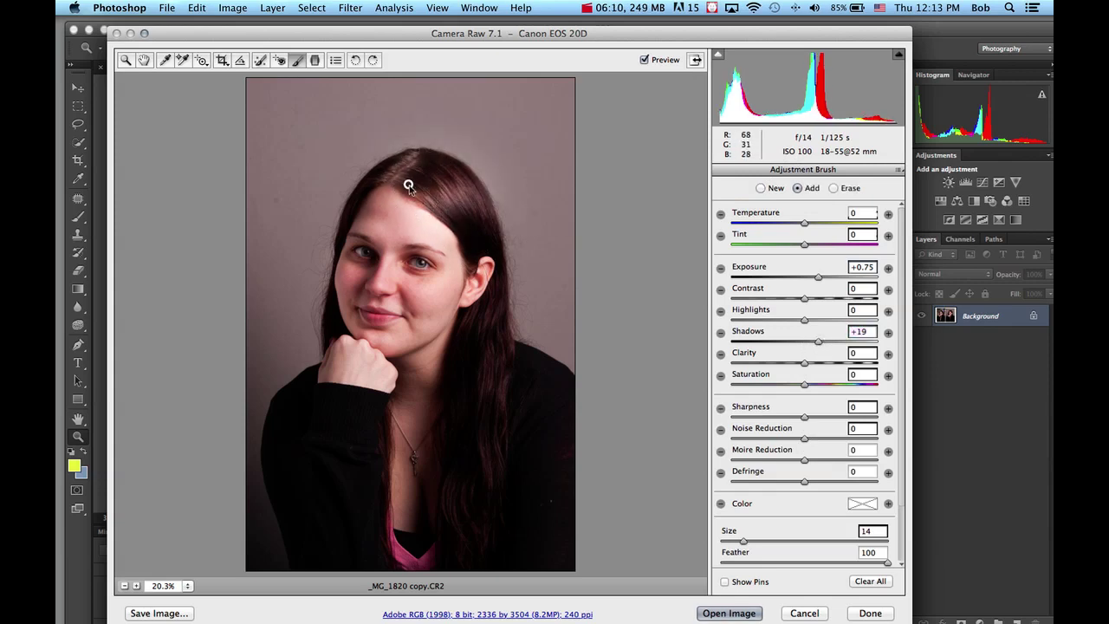
{"action": "mouse_move", "coordinate": [466, 309]}
{"action": "left_mouse_down"}
{"action": "mouse_move", "coordinate": [480, 407]}
{"action": "mouse_move", "coordinate": [484, 360]}
{"action": "mouse_move", "coordinate": [479, 492]}
{"action": "mouse_move", "coordinate": [482, 328]}
{"action": "mouse_move", "coordinate": [484, 494]}
{"action": "mouse_move", "coordinate": [471, 528]}
{"action": "mouse_move", "coordinate": [488, 350]}
{"action": "left_mouse_up"}
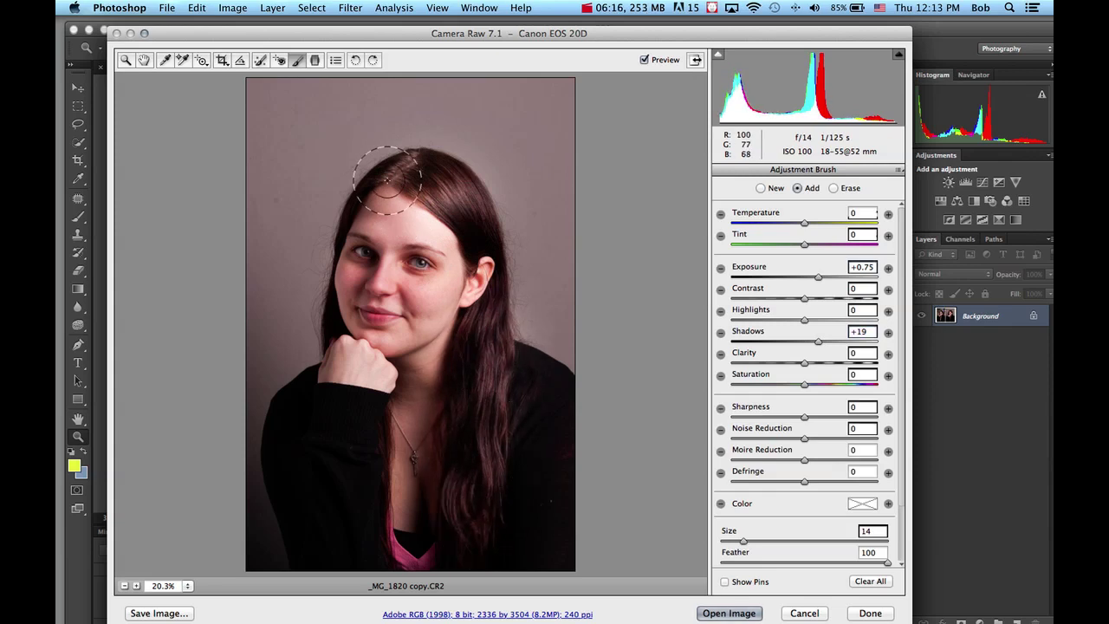
{"action": "left_click_drag", "start_coordinate": [363, 203], "coordinate": [345, 290]}
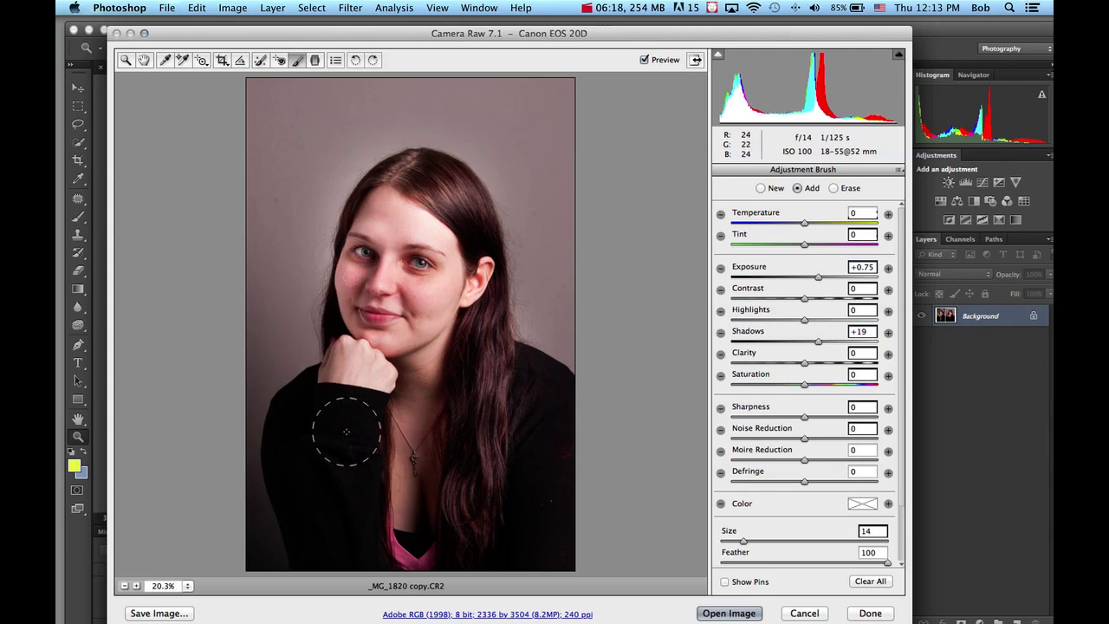
Undo the last stroke and paint a new Exposure +0.45, Shadows -4 adjustment over the shoulder hair.
{"action": "key", "text": "super+z"}
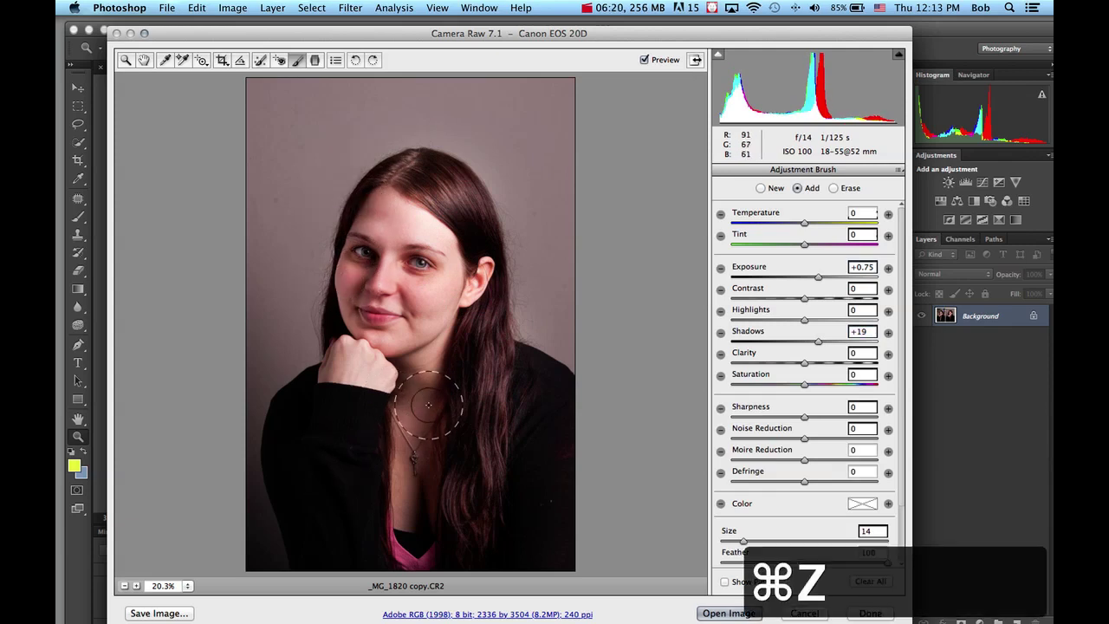
{"action": "left_click", "coordinate": [763, 188]}
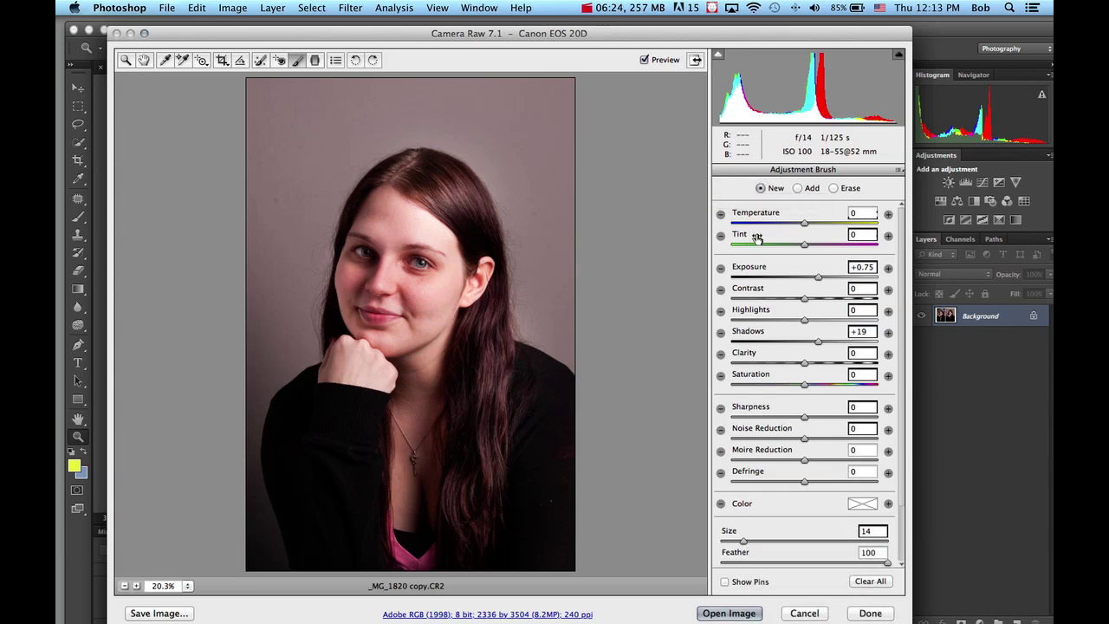
{"action": "left_click_drag", "start_coordinate": [818, 278], "coordinate": [815, 280]}
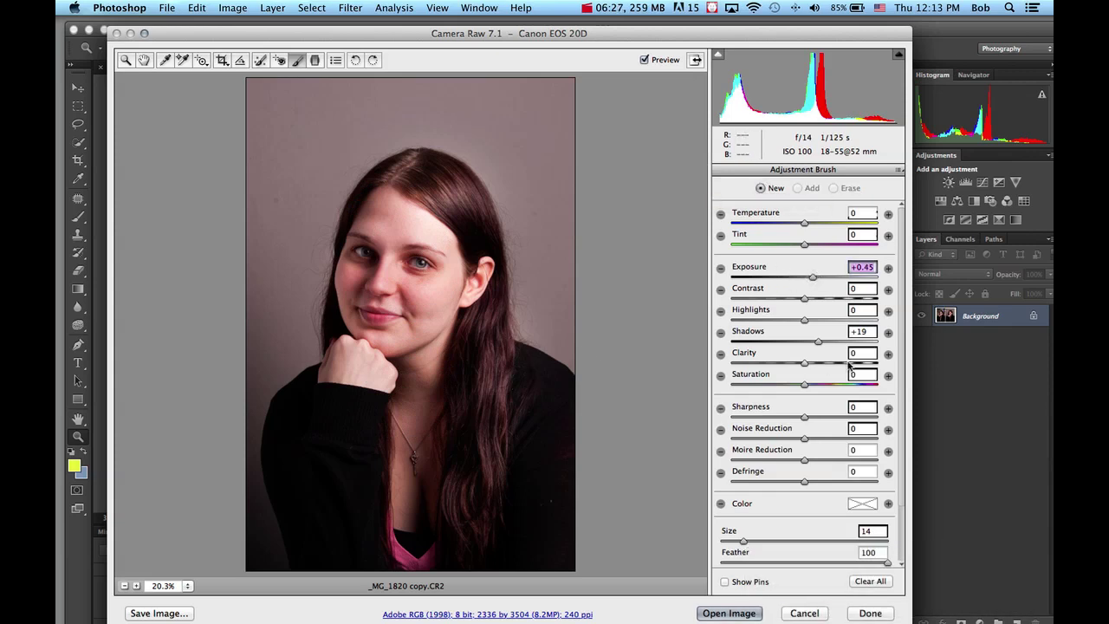
{"action": "left_click_drag", "start_coordinate": [820, 345], "coordinate": [801, 343]}
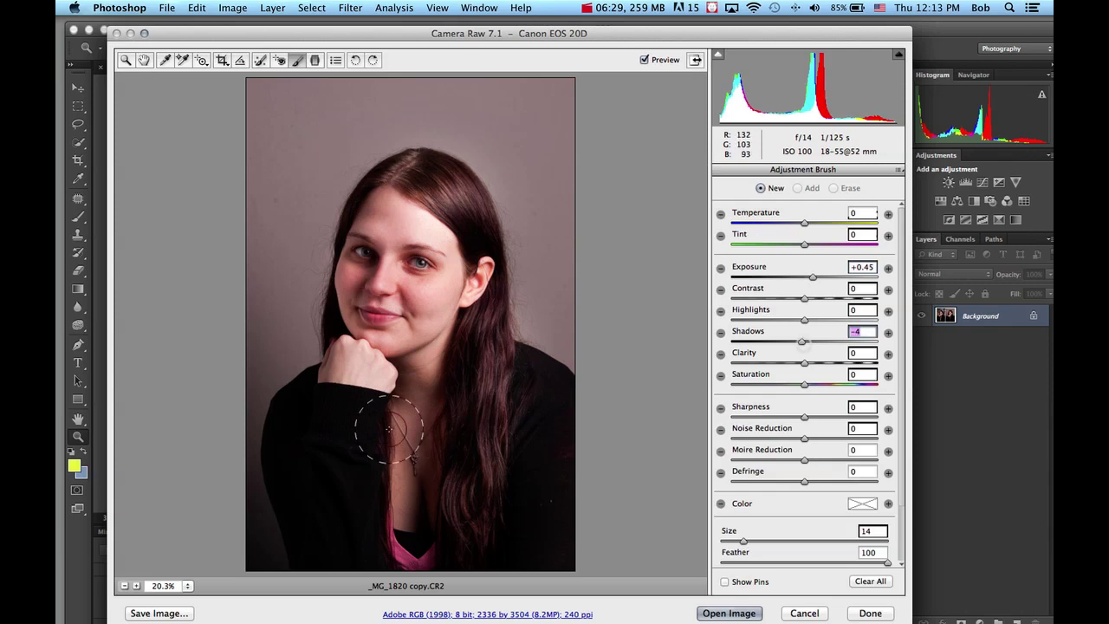
{"action": "mouse_move", "coordinate": [364, 421]}
{"action": "left_mouse_down"}
{"action": "mouse_move", "coordinate": [364, 537]}
{"action": "mouse_move", "coordinate": [424, 564]}
{"action": "mouse_move", "coordinate": [486, 551]}
{"action": "mouse_move", "coordinate": [455, 549]}
{"action": "mouse_move", "coordinate": [396, 376]}
{"action": "mouse_move", "coordinate": [360, 319]}
{"action": "left_mouse_up"}
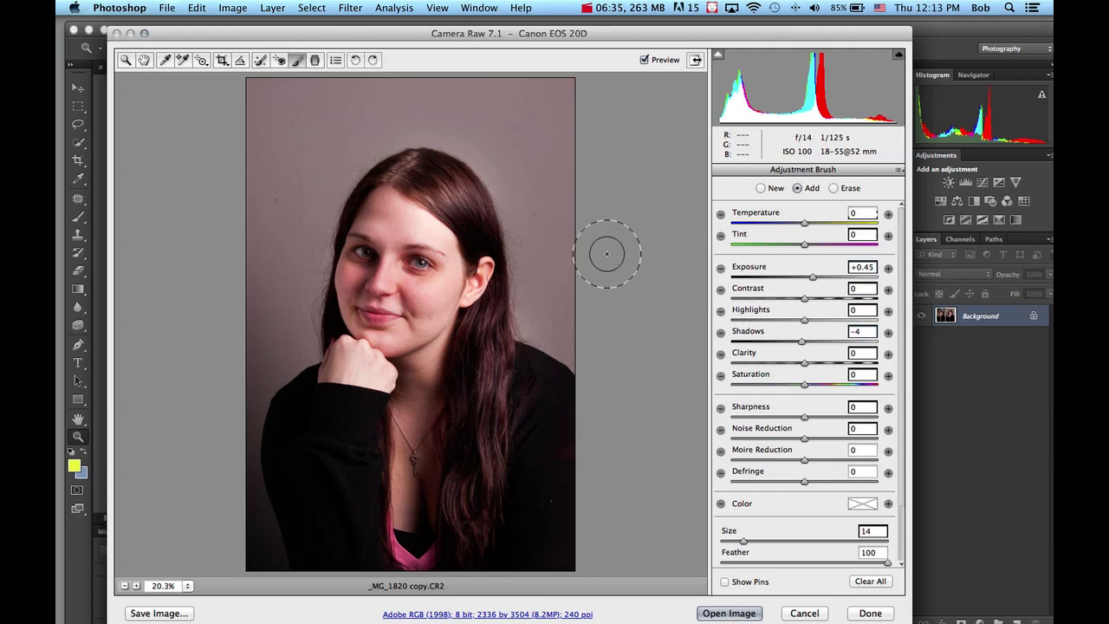
Paint a new Exposure -0.70 darkening adjustment over the black sweater below the hand.
{"action": "left_click", "coordinate": [762, 189]}
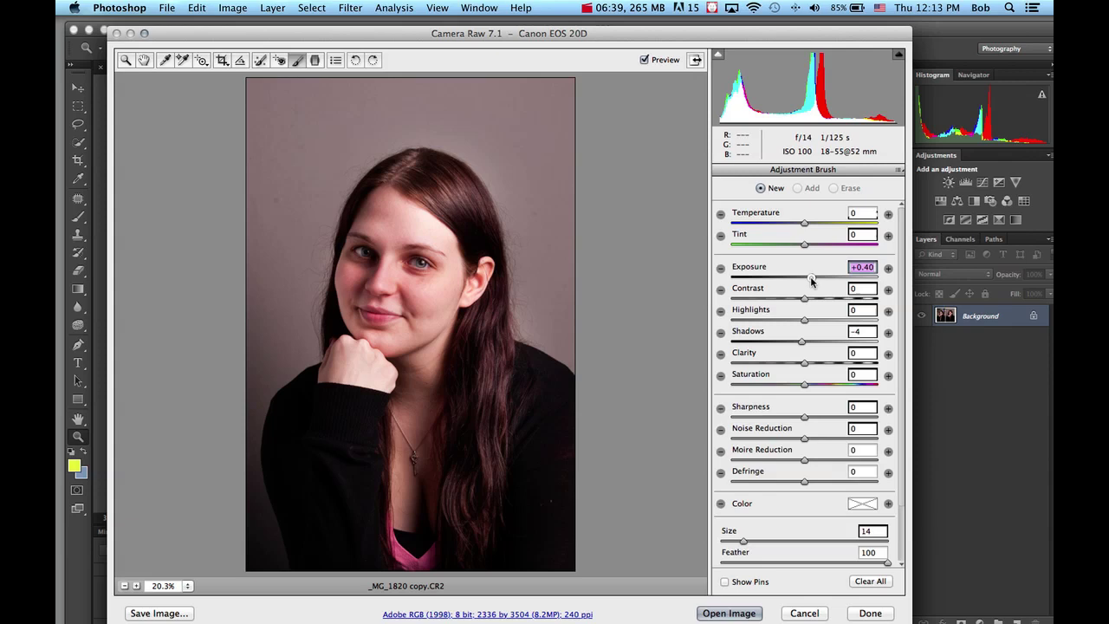
{"action": "left_click_drag", "start_coordinate": [812, 280], "coordinate": [792, 280]}
{"action": "mouse_move", "coordinate": [405, 221]}
{"action": "left_mouse_down"}
{"action": "mouse_move", "coordinate": [440, 232]}
{"action": "mouse_move", "coordinate": [425, 220]}
{"action": "mouse_move", "coordinate": [406, 247]}
{"action": "mouse_move", "coordinate": [442, 351]}
{"action": "mouse_move", "coordinate": [390, 336]}
{"action": "mouse_move", "coordinate": [352, 359]}
{"action": "mouse_move", "coordinate": [373, 377]}
{"action": "mouse_move", "coordinate": [354, 477]}
{"action": "left_mouse_up"}
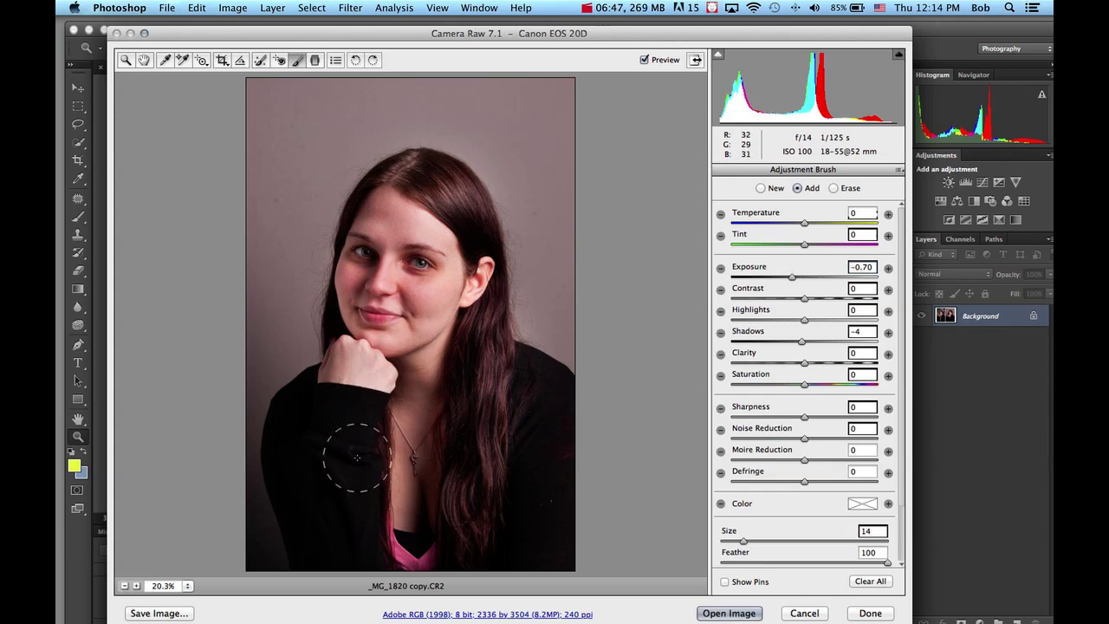
{"action": "mouse_move", "coordinate": [360, 436]}
{"action": "left_mouse_down"}
{"action": "mouse_move", "coordinate": [367, 408]}
{"action": "mouse_move", "coordinate": [357, 414]}
{"action": "left_mouse_up"}
Start a new brush adjustment and zoom in to frame the forehead and face.
{"action": "left_click", "coordinate": [761, 188]}
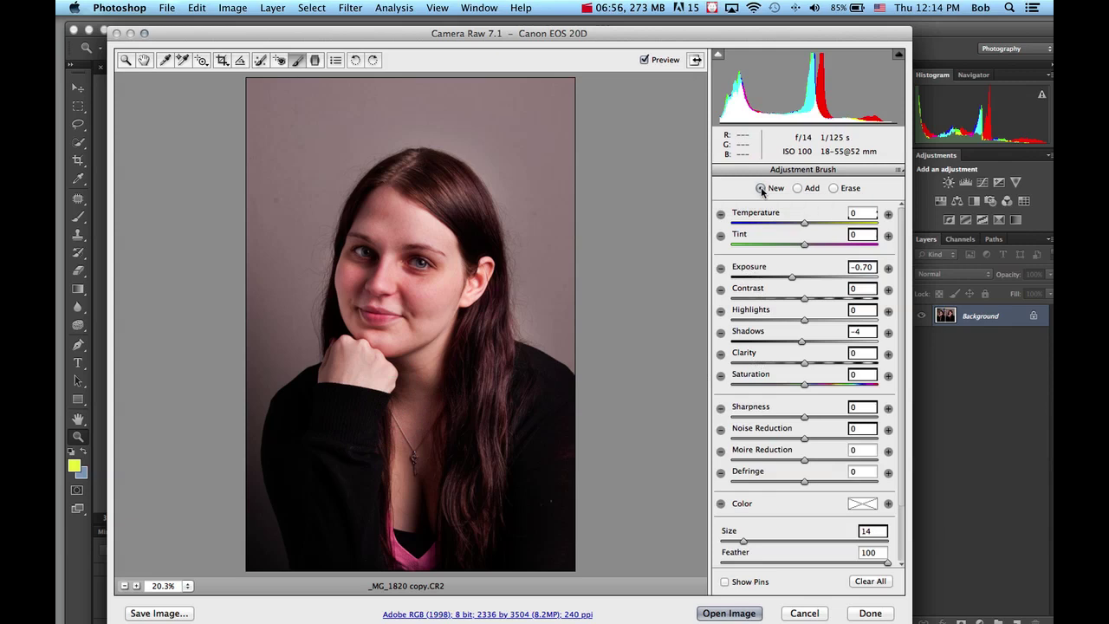
{"action": "left_click", "coordinate": [125, 60]}
{"action": "left_click", "coordinate": [397, 230]}
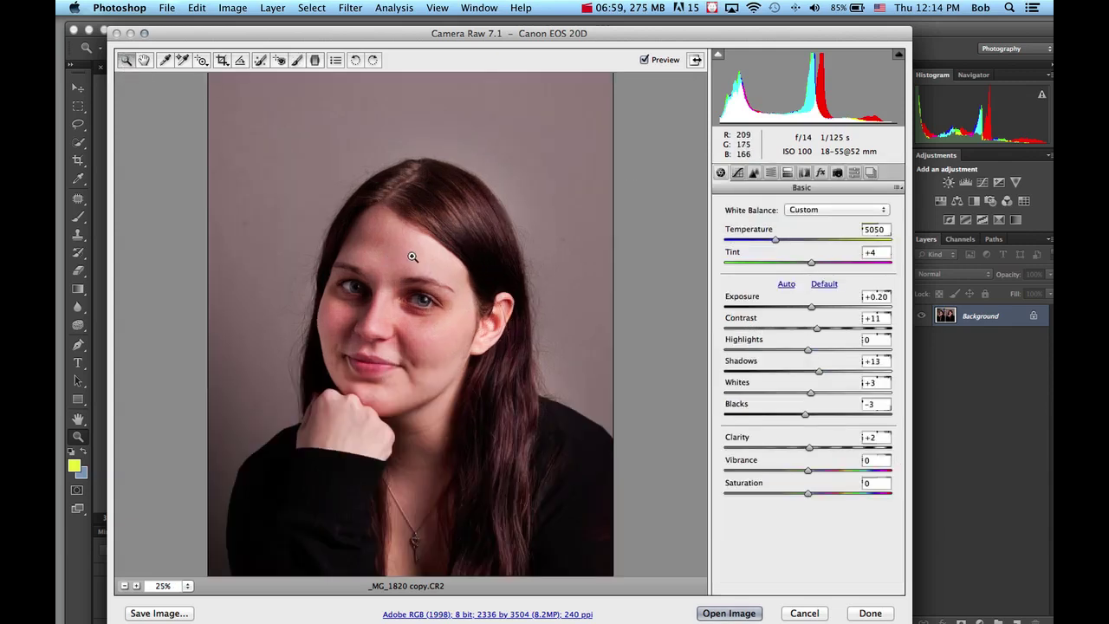
{"action": "left_click", "coordinate": [412, 257]}
{"action": "key", "text": "space"}
{"action": "left_click_drag", "start_coordinate": [402, 329], "coordinate": [412, 215]}
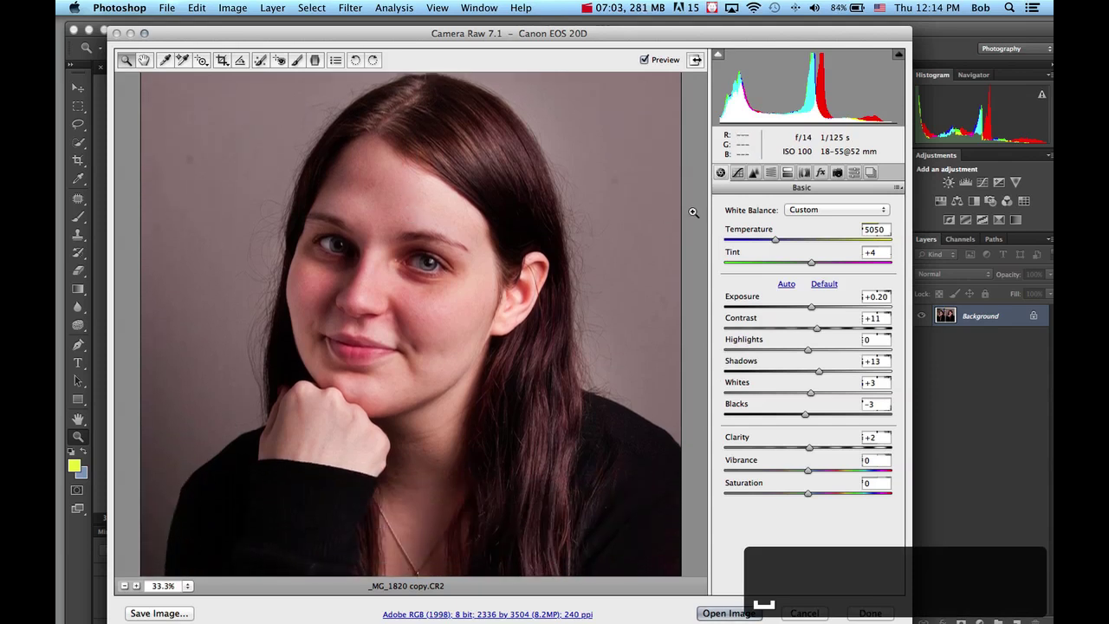
With the Adjustment Brush, reset Exposure to 0.00 and Shadows to 0.
{"action": "left_click", "coordinate": [299, 60]}
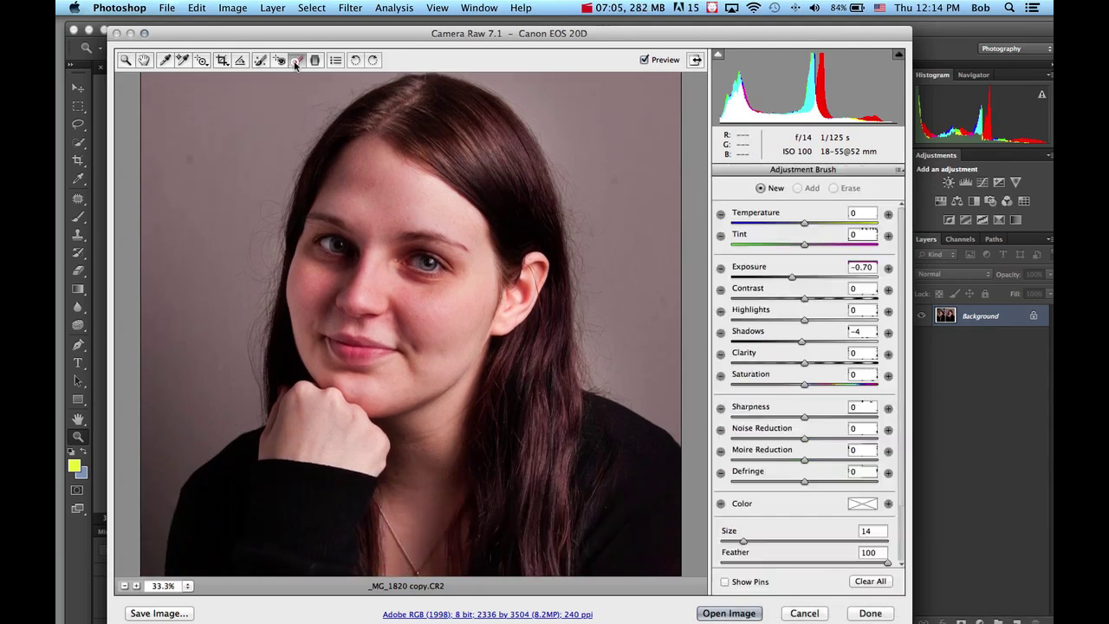
{"action": "left_click", "coordinate": [792, 281]}
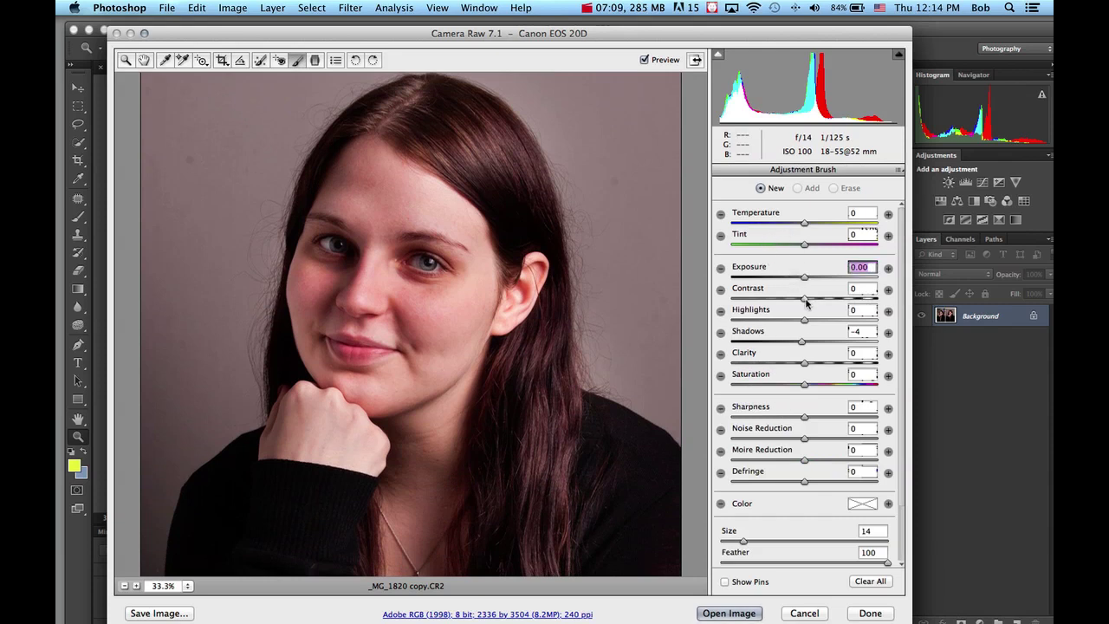
{"action": "left_click", "coordinate": [803, 342]}
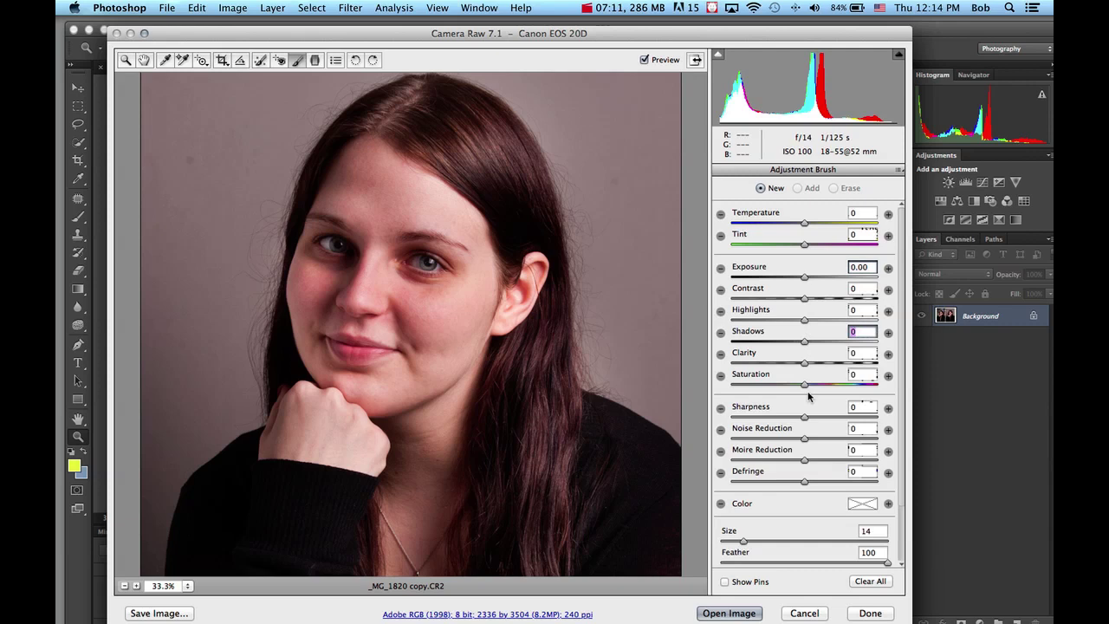
Paint Clarity -55 over the forehead and nose, then raise it to -79 and paint the right cheek.
{"action": "left_click", "coordinate": [805, 364]}
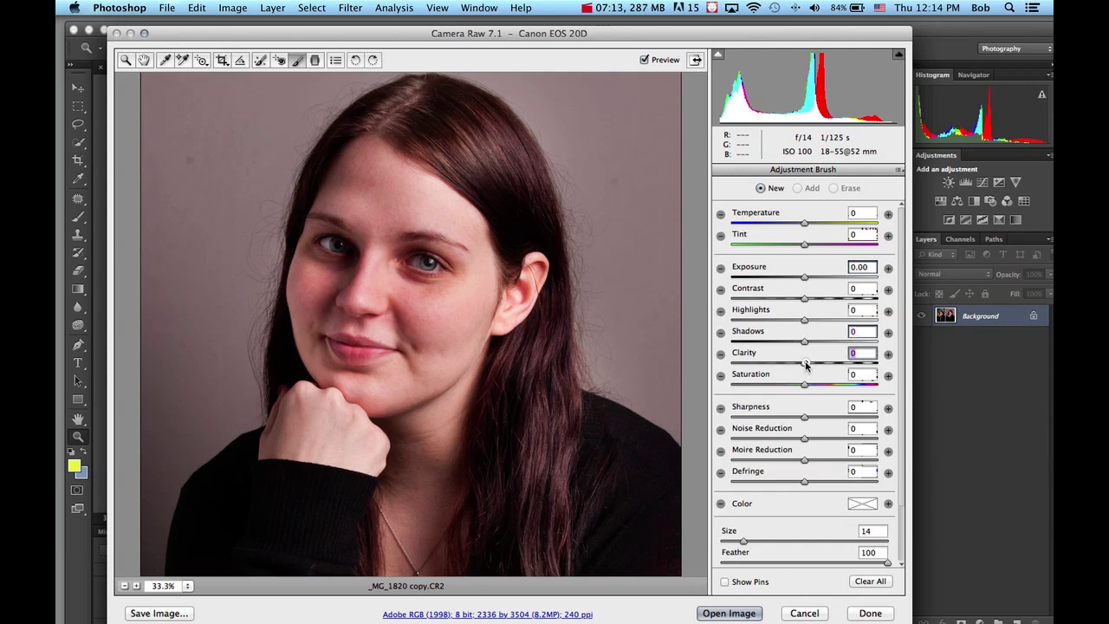
{"action": "left_click", "coordinate": [378, 185]}
{"action": "mouse_move", "coordinate": [378, 192]}
{"action": "left_mouse_down"}
{"action": "mouse_move", "coordinate": [439, 205]}
{"action": "mouse_move", "coordinate": [394, 197]}
{"action": "mouse_move", "coordinate": [367, 207]}
{"action": "mouse_move", "coordinate": [375, 261]}
{"action": "mouse_move", "coordinate": [363, 305]}
{"action": "mouse_move", "coordinate": [376, 222]}
{"action": "mouse_move", "coordinate": [366, 196]}
{"action": "mouse_move", "coordinate": [437, 203]}
{"action": "mouse_move", "coordinate": [479, 234]}
{"action": "mouse_move", "coordinate": [484, 269]}
{"action": "mouse_move", "coordinate": [476, 240]}
{"action": "mouse_move", "coordinate": [453, 338]}
{"action": "mouse_move", "coordinate": [461, 315]}
{"action": "mouse_move", "coordinate": [419, 312]}
{"action": "mouse_move", "coordinate": [413, 364]}
{"action": "mouse_move", "coordinate": [386, 389]}
{"action": "mouse_move", "coordinate": [349, 395]}
{"action": "mouse_move", "coordinate": [402, 378]}
{"action": "mouse_move", "coordinate": [346, 402]}
{"action": "mouse_move", "coordinate": [386, 306]}
{"action": "mouse_move", "coordinate": [401, 307]}
{"action": "mouse_move", "coordinate": [359, 302]}
{"action": "mouse_move", "coordinate": [364, 269]}
{"action": "mouse_move", "coordinate": [353, 295]}
{"action": "mouse_move", "coordinate": [307, 283]}
{"action": "mouse_move", "coordinate": [315, 374]}
{"action": "mouse_move", "coordinate": [406, 392]}
{"action": "mouse_move", "coordinate": [341, 401]}
{"action": "mouse_move", "coordinate": [443, 354]}
{"action": "mouse_move", "coordinate": [526, 275]}
{"action": "mouse_move", "coordinate": [500, 332]}
{"action": "mouse_move", "coordinate": [481, 326]}
{"action": "mouse_move", "coordinate": [486, 281]}
{"action": "mouse_move", "coordinate": [459, 232]}
{"action": "mouse_move", "coordinate": [387, 188]}
{"action": "mouse_move", "coordinate": [356, 188]}
{"action": "mouse_move", "coordinate": [404, 191]}
{"action": "left_mouse_up"}
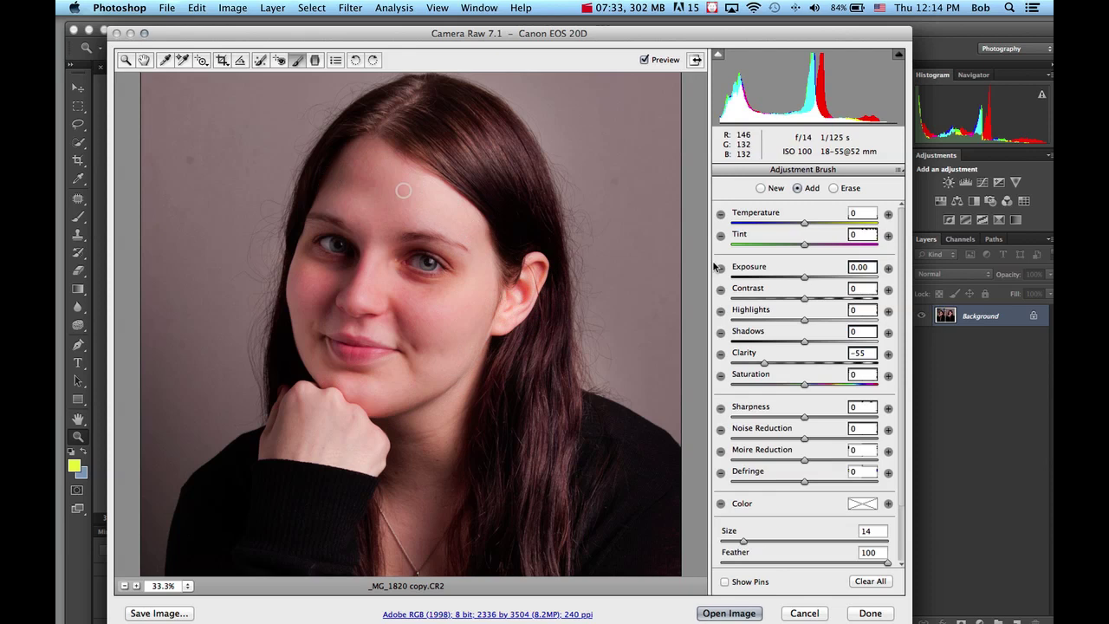
{"action": "left_click_drag", "start_coordinate": [765, 367], "coordinate": [747, 367]}
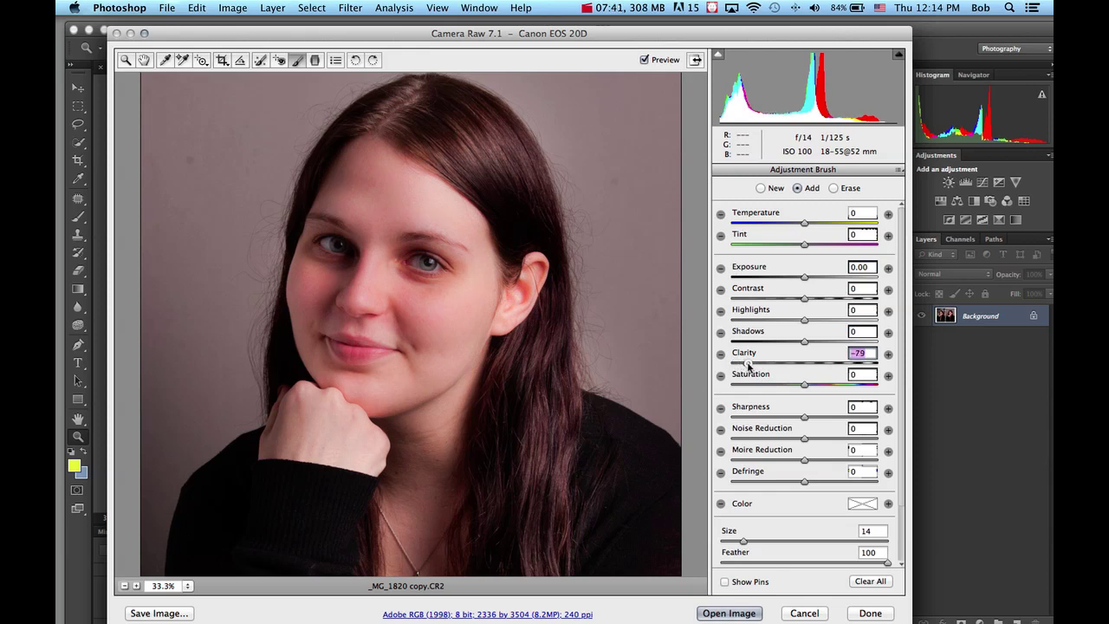
{"action": "mouse_move", "coordinate": [470, 297]}
{"action": "left_mouse_down"}
{"action": "mouse_move", "coordinate": [451, 310]}
{"action": "mouse_move", "coordinate": [384, 290]}
{"action": "mouse_move", "coordinate": [451, 310]}
{"action": "mouse_move", "coordinate": [430, 306]}
{"action": "mouse_move", "coordinate": [463, 297]}
{"action": "mouse_move", "coordinate": [431, 367]}
{"action": "mouse_move", "coordinate": [380, 383]}
{"action": "mouse_move", "coordinate": [416, 376]}
{"action": "mouse_move", "coordinate": [459, 408]}
{"action": "mouse_move", "coordinate": [408, 424]}
{"action": "mouse_move", "coordinate": [299, 420]}
{"action": "mouse_move", "coordinate": [366, 277]}
{"action": "mouse_move", "coordinate": [364, 154]}
{"action": "mouse_move", "coordinate": [392, 181]}
{"action": "mouse_move", "coordinate": [361, 174]}
{"action": "mouse_move", "coordinate": [534, 269]}
{"action": "left_mouse_up"}
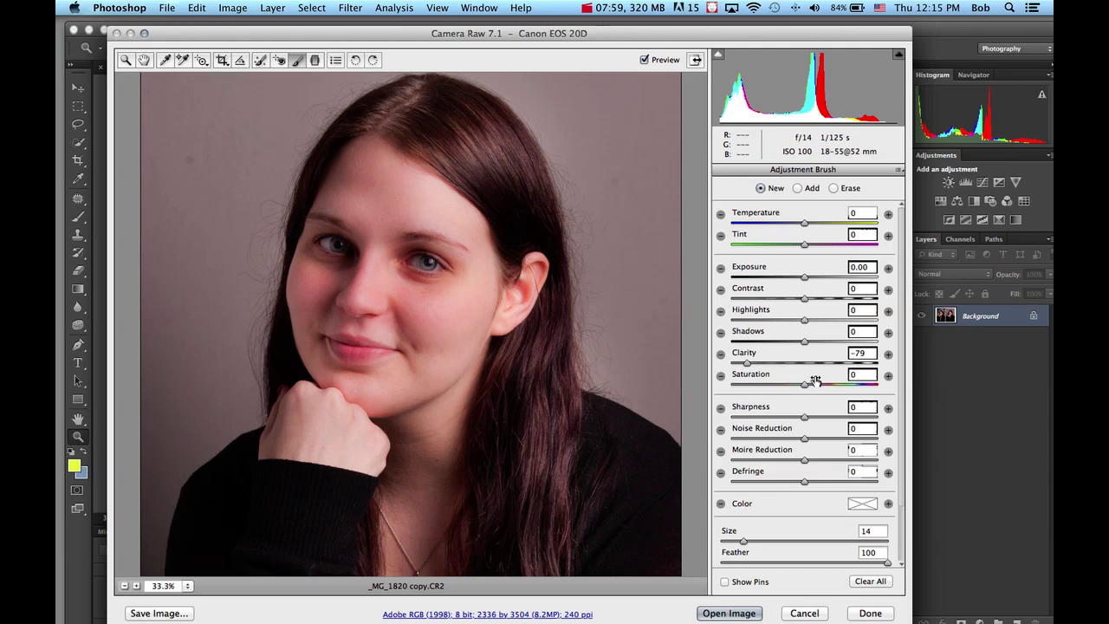
Reset Clarity to 0 and paint both irises with Saturation +68 at brush size 5.
{"action": "double_click", "coordinate": [750, 365]}
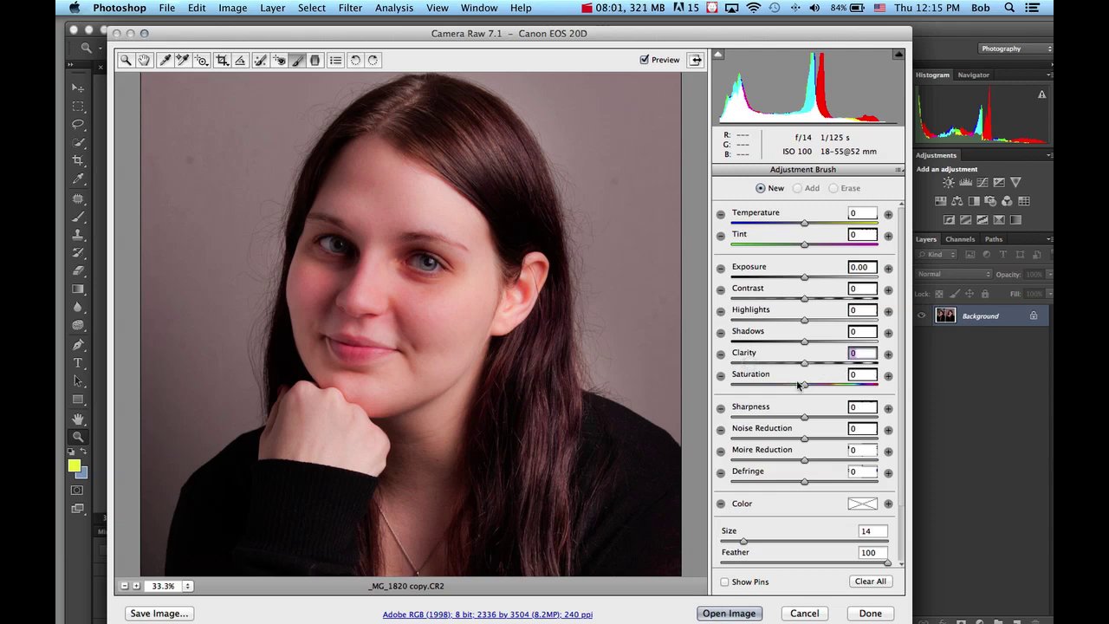
{"action": "left_click_drag", "start_coordinate": [805, 387], "coordinate": [818, 388]}
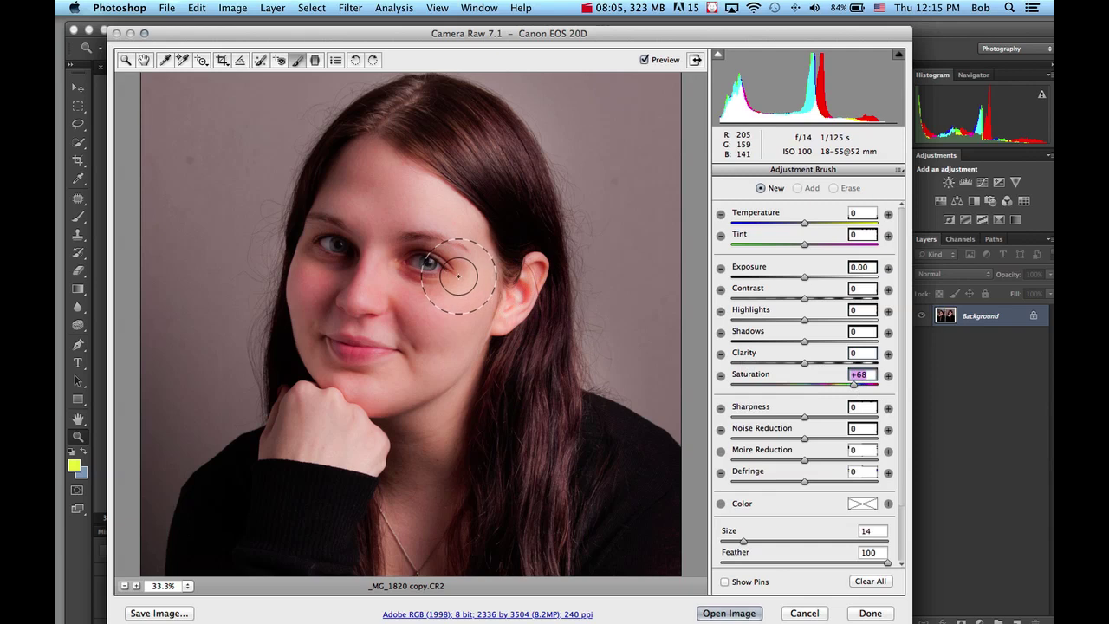
{"action": "key", "text": "bracketleft"}
{"action": "key", "text": "bracketleft"}
{"action": "key", "text": "bracketleft"}
{"action": "key", "text": "bracketleft"}
{"action": "key", "text": "bracketleft"}
{"action": "key", "text": "bracketleft"}
{"action": "key", "text": "bracketleft"}
{"action": "key", "text": "bracketleft"}
{"action": "key", "text": "bracketleft"}
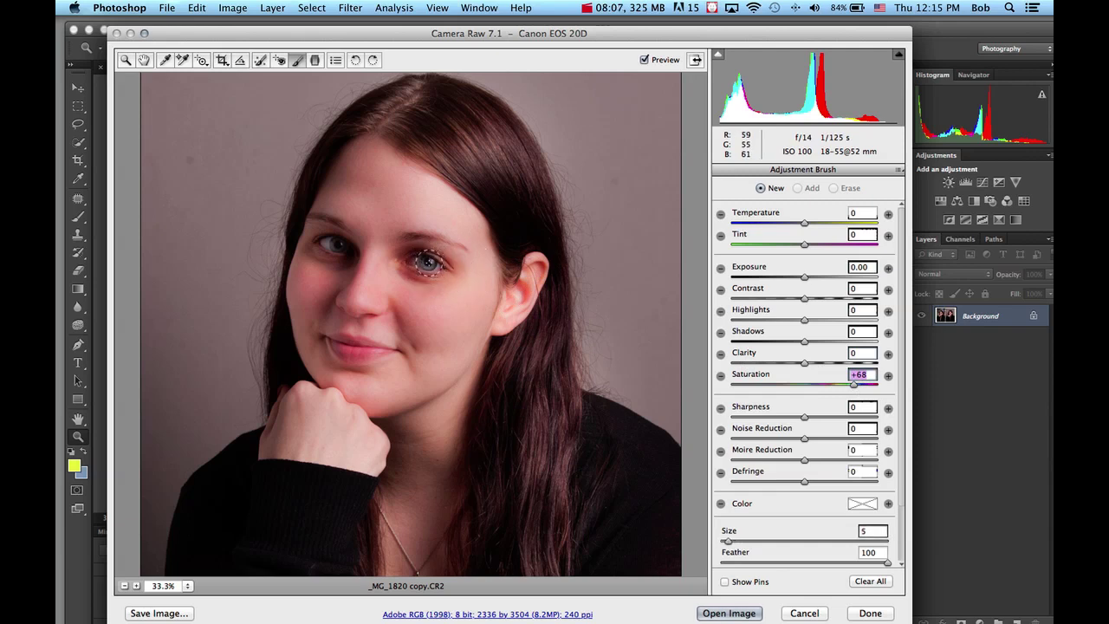
{"action": "left_click", "coordinate": [428, 262]}
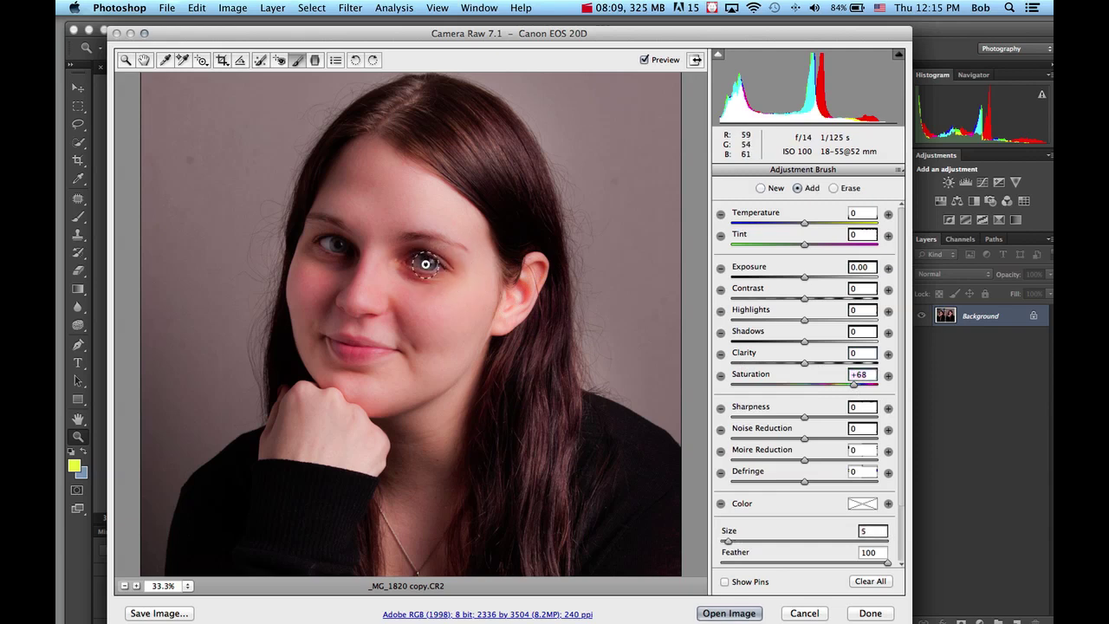
{"action": "left_click_drag", "start_coordinate": [327, 240], "coordinate": [337, 241]}
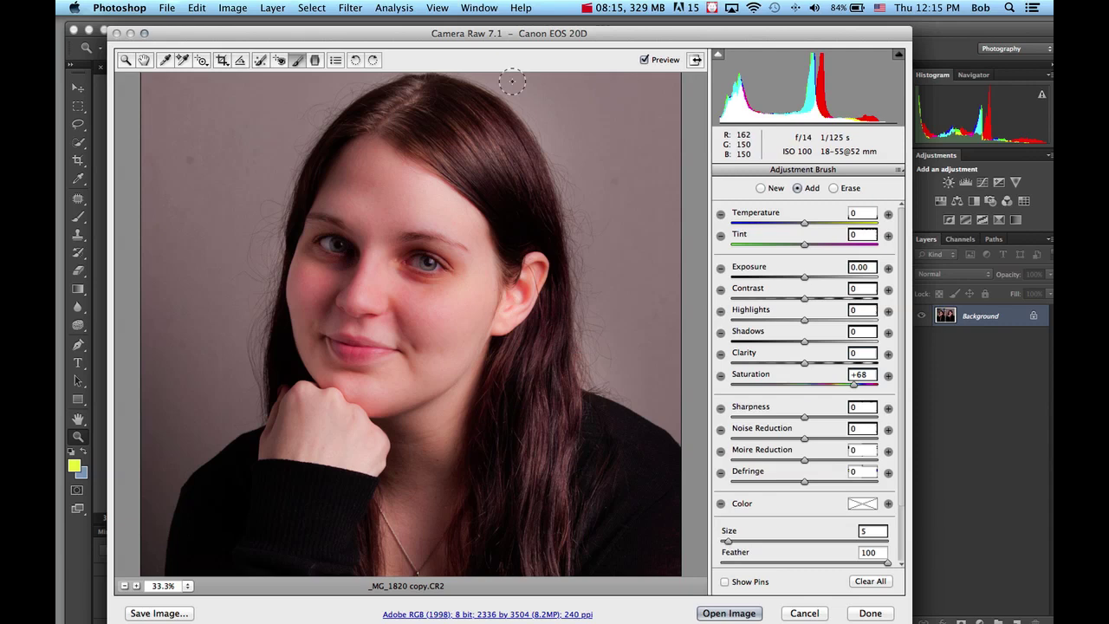
{"action": "left_click_drag", "start_coordinate": [486, 41], "coordinate": [482, 31]}
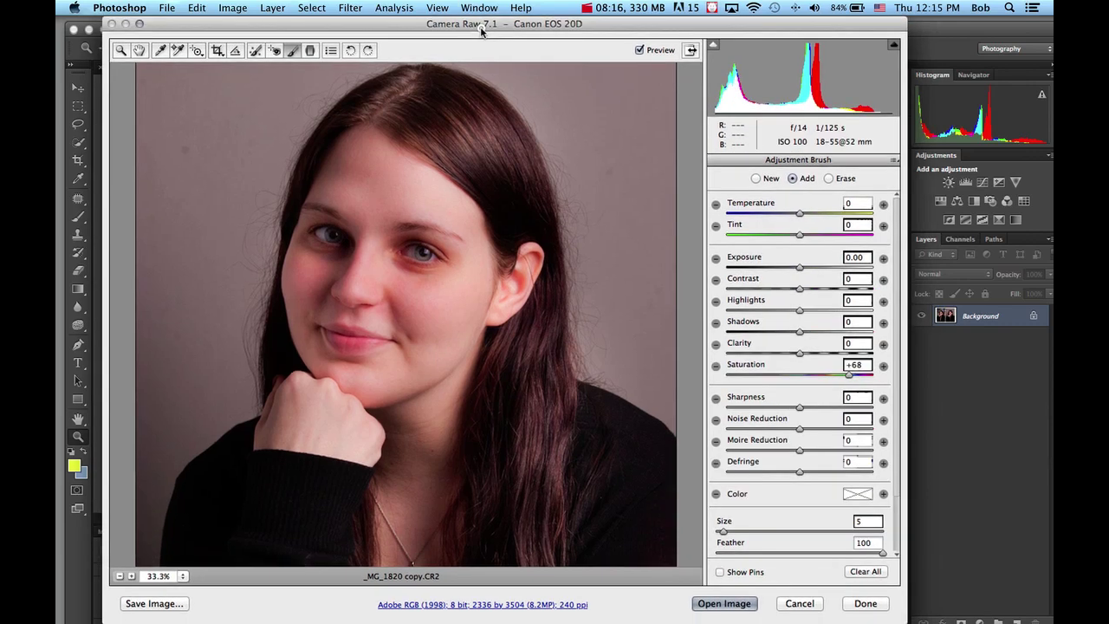
Open the retouched portrait from Camera Raw into Photoshop.
{"action": "left_click", "coordinate": [724, 604]}
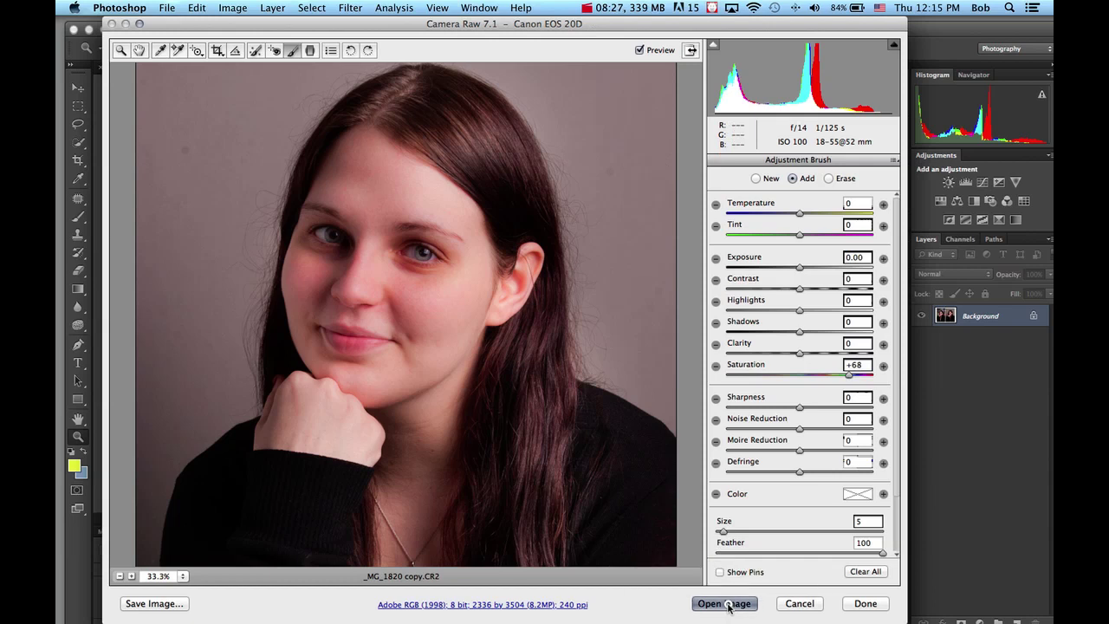